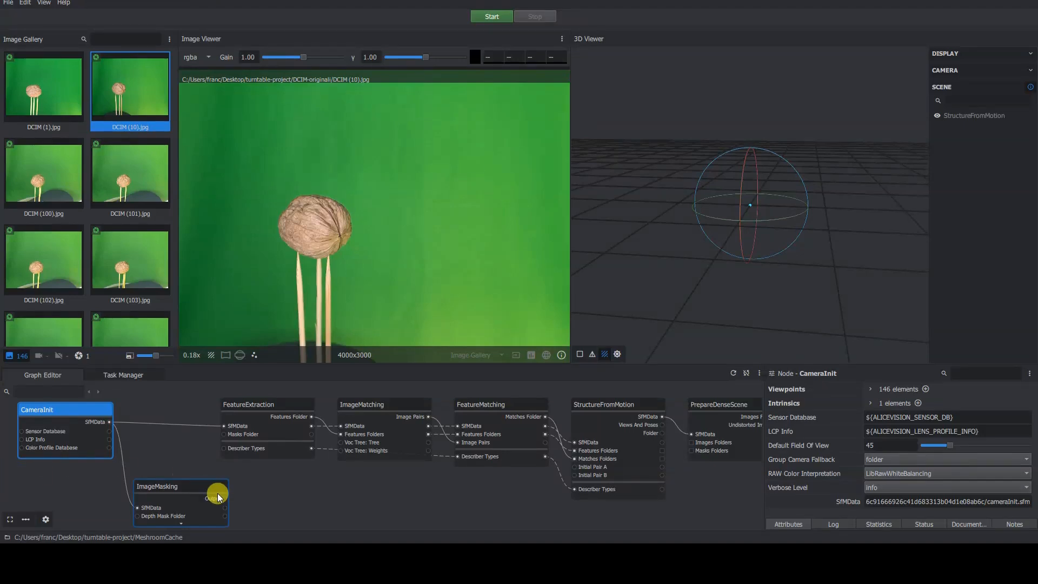
Examine the ImageMasking node and its connections in the existing turntable project's graph.
{"action": "left_click", "coordinate": [225, 497]}
{"action": "left_click_drag", "start_coordinate": [221, 436], "coordinate": [222, 437]}
{"action": "left_click_drag", "start_coordinate": [187, 486], "coordinate": [690, 450]}
{"action": "left_click_drag", "start_coordinate": [702, 404], "coordinate": [704, 464]}
{"action": "left_click", "coordinate": [173, 482]}
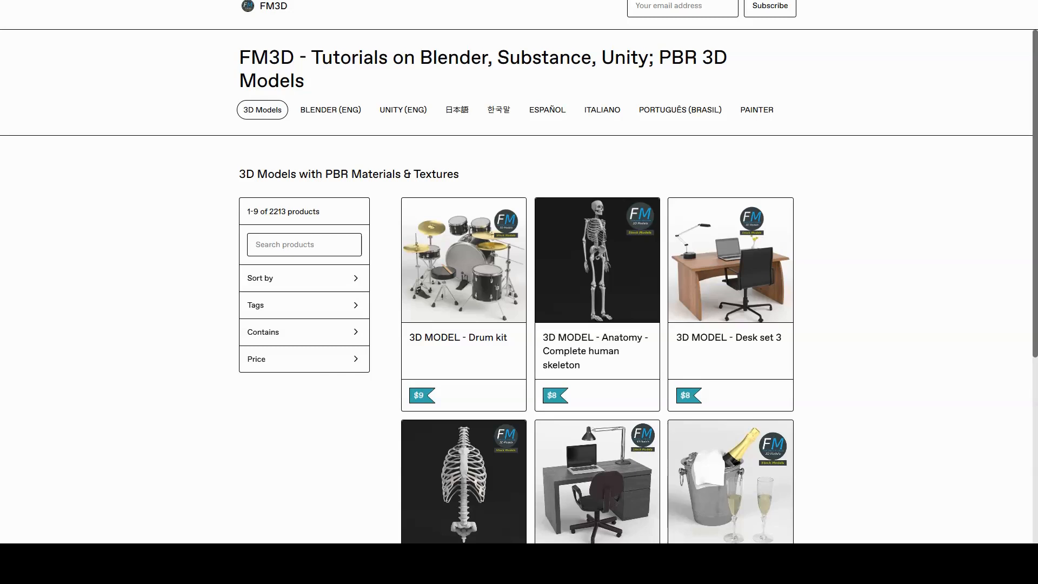
Switch to the FM3D website, open the BLENDER (ENG) tutorials section and scroll through it.
{"action": "left_click", "coordinate": [349, 108]}
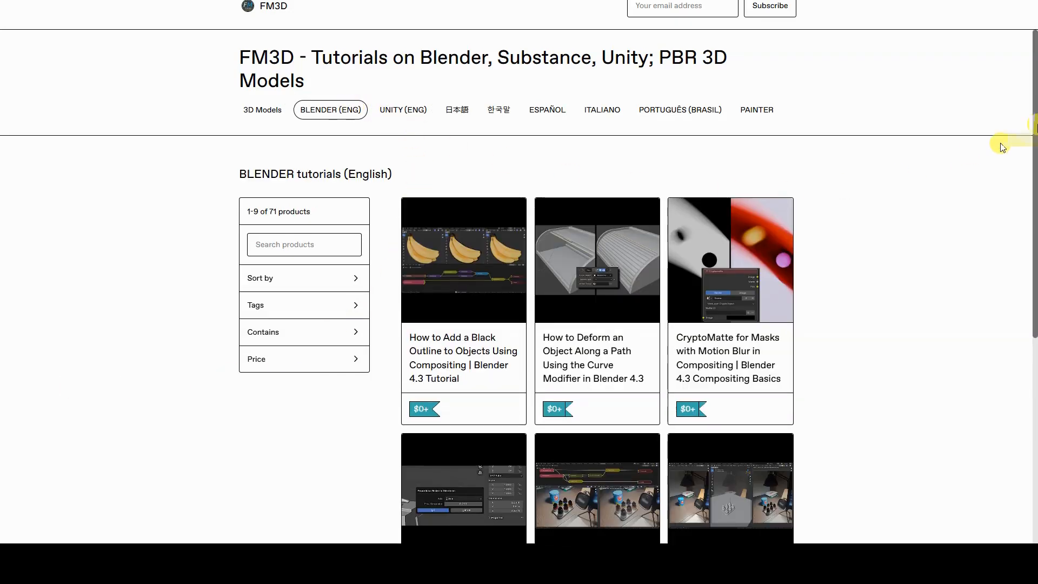
{"action": "scroll", "coordinate": [1031, 113], "scroll_direction": "down", "scroll_amount": 1}
{"action": "left_click_drag", "start_coordinate": [1032, 102], "coordinate": [1032, 376]}
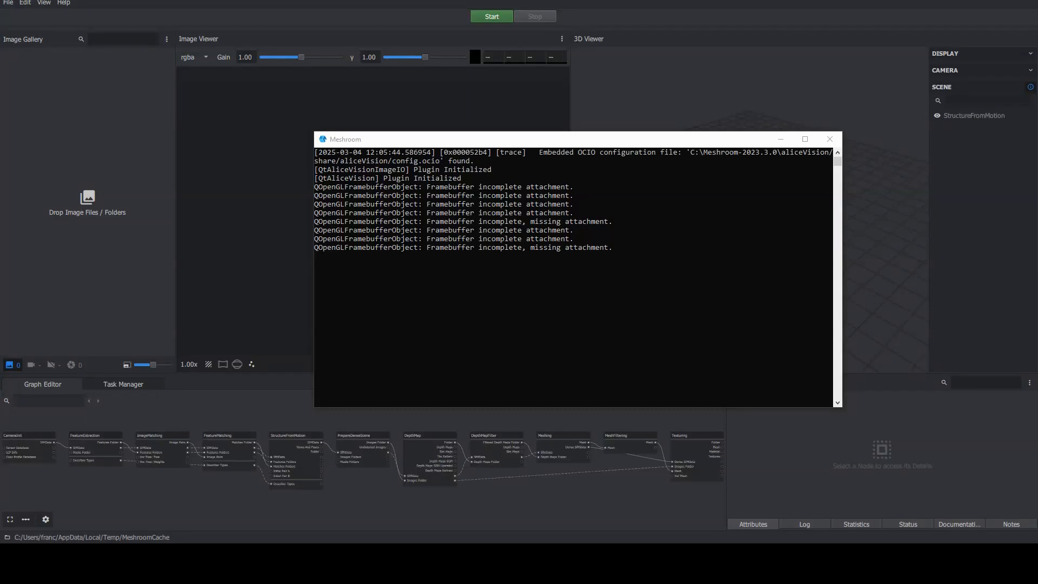
Move the Meshroom console window aside and minimise it to clear the main window.
{"action": "left_click_drag", "start_coordinate": [556, 139], "coordinate": [553, 169]}
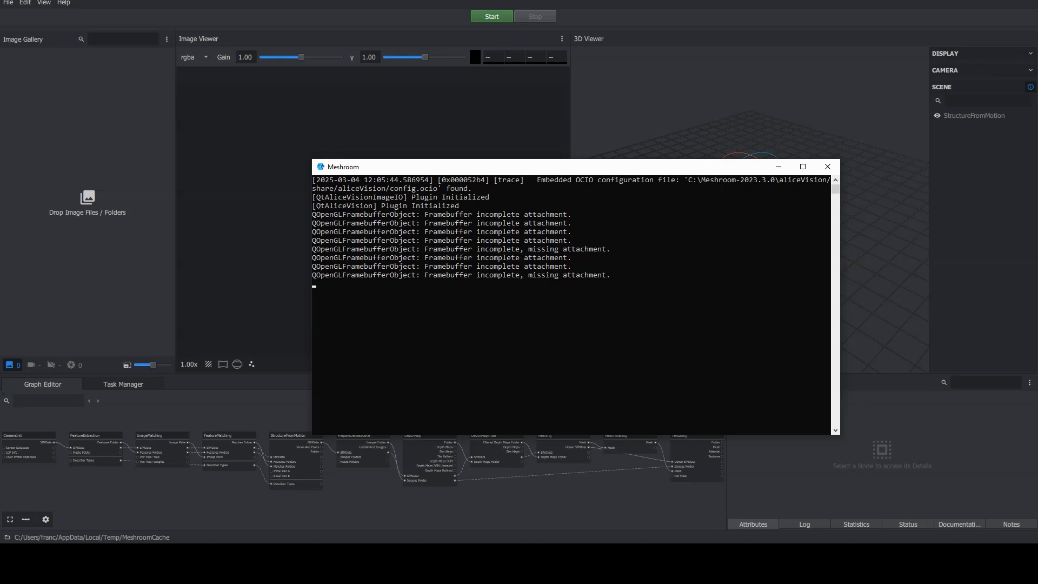
{"action": "left_click", "coordinate": [329, 19]}
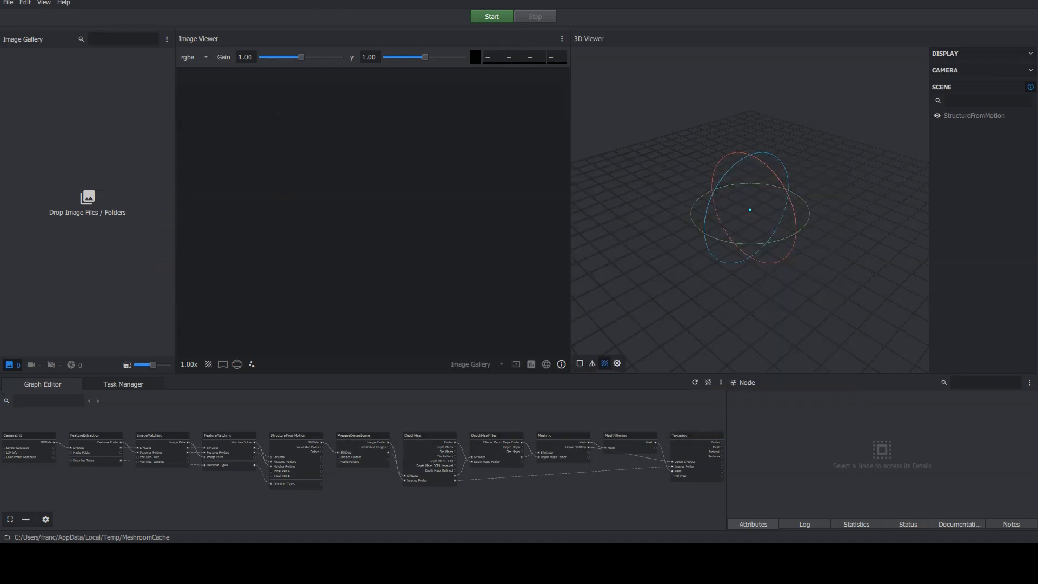
{"action": "key", "text": "alt+Tab"}
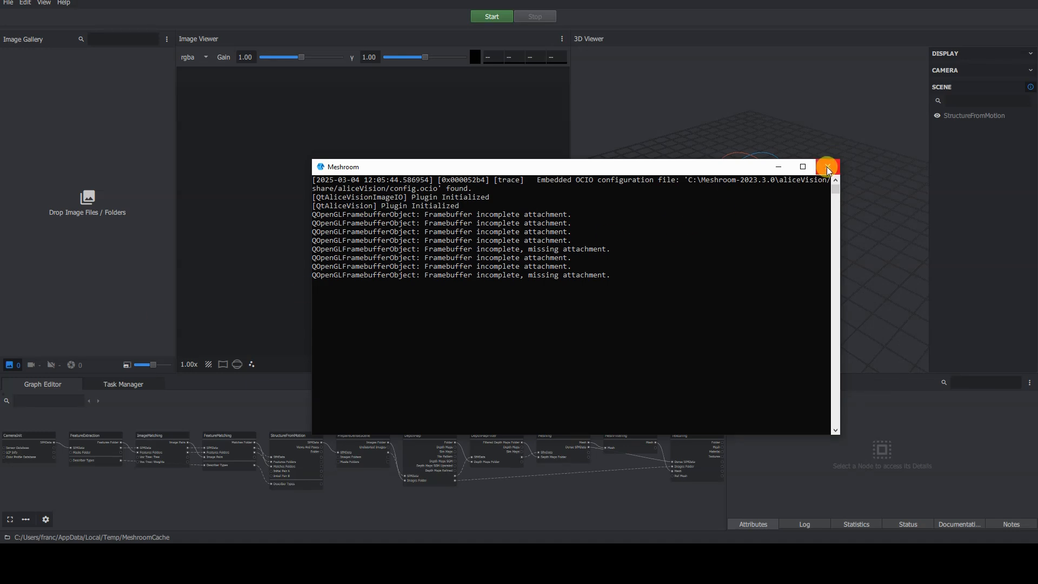
{"action": "left_click", "coordinate": [778, 167]}
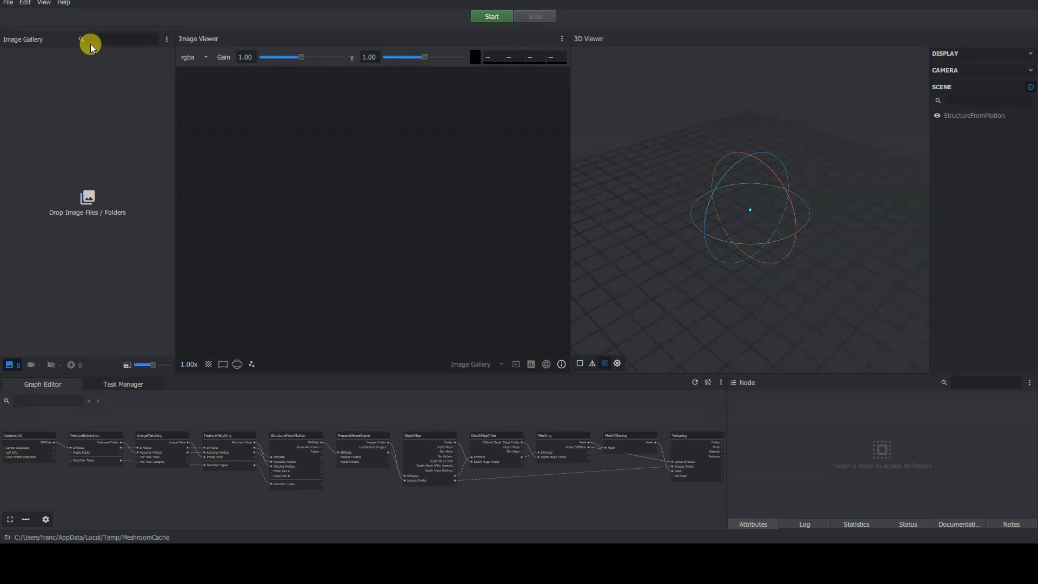
Start a new Photogrammetry pipeline.
{"action": "left_click", "coordinate": [8, 3]}
{"action": "mouse_move", "coordinate": [25, 3]}
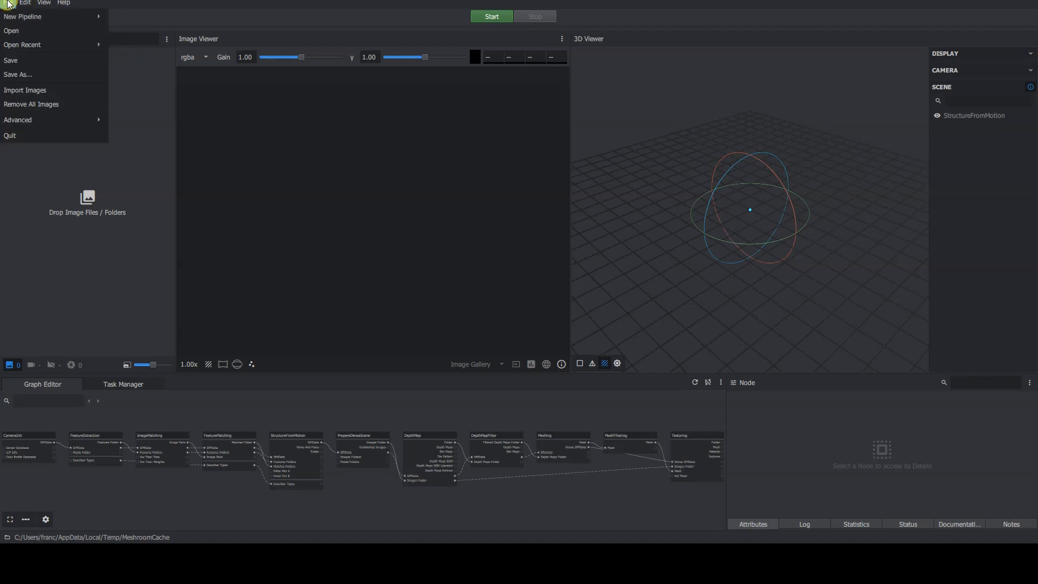
{"action": "mouse_move", "coordinate": [70, 16]}
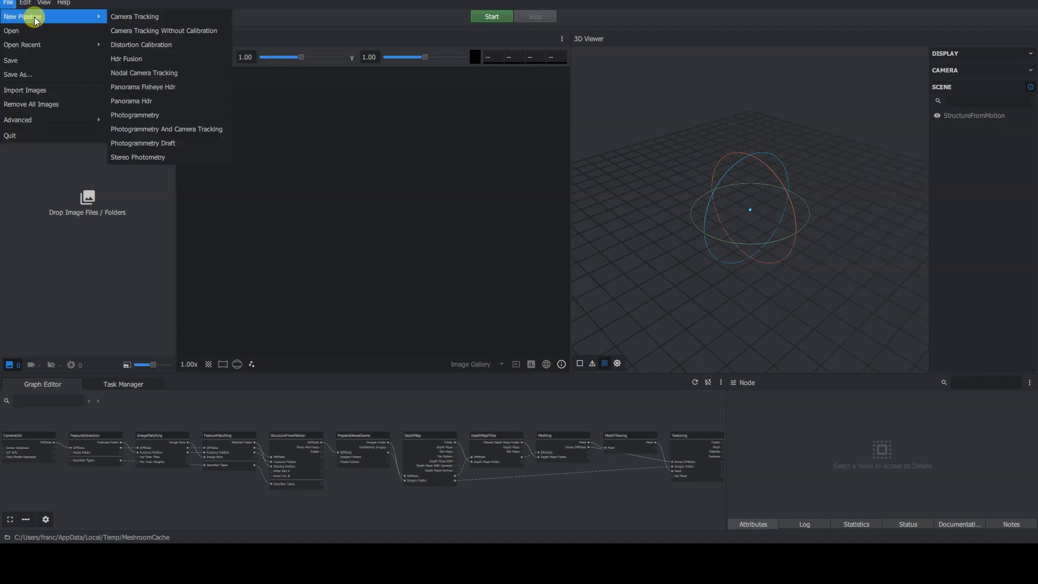
{"action": "left_click", "coordinate": [203, 115]}
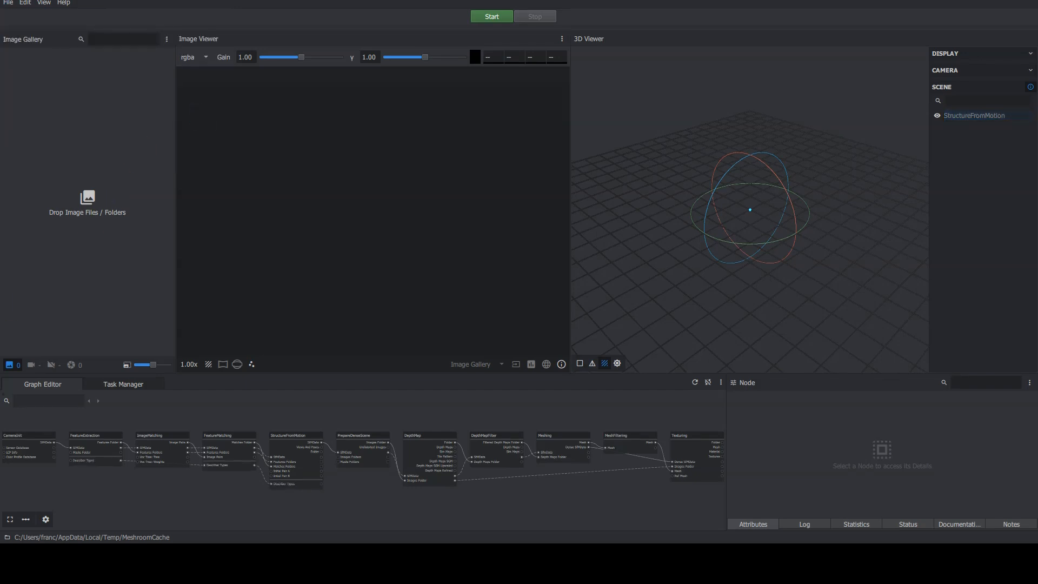
Save the project as project-1 in the turntable-project folder on the Desktop.
{"action": "left_click", "coordinate": [9, 3]}
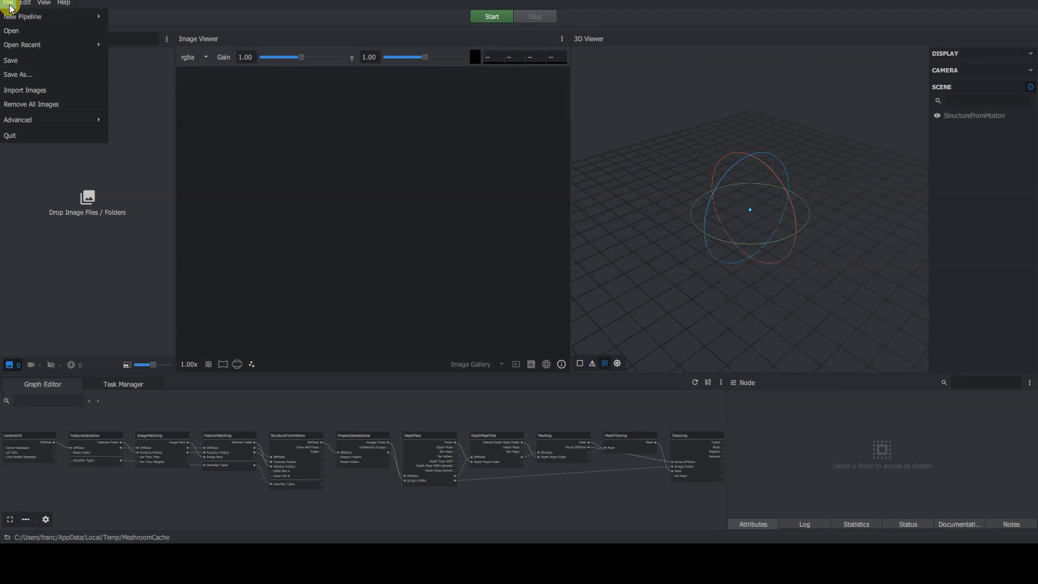
{"action": "left_click", "coordinate": [54, 59]}
{"action": "left_click", "coordinate": [380, 285]}
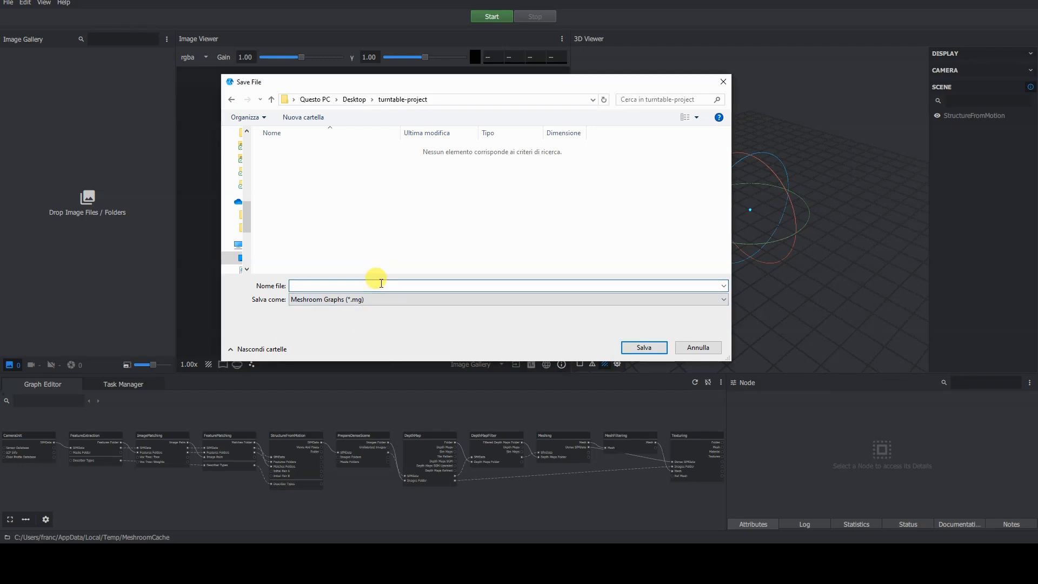
{"action": "type", "text": "project-1"}
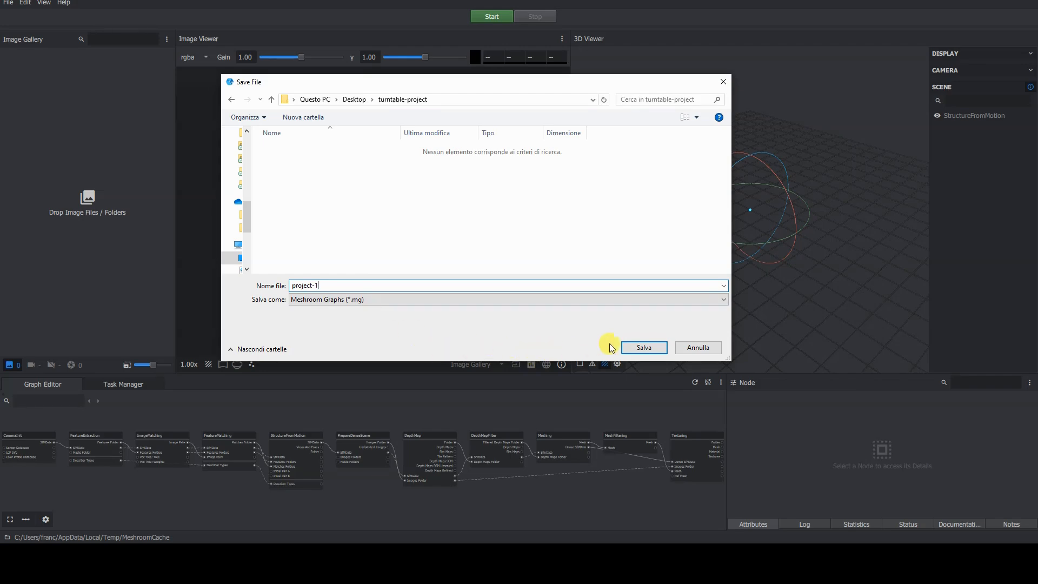
{"action": "left_click", "coordinate": [648, 350]}
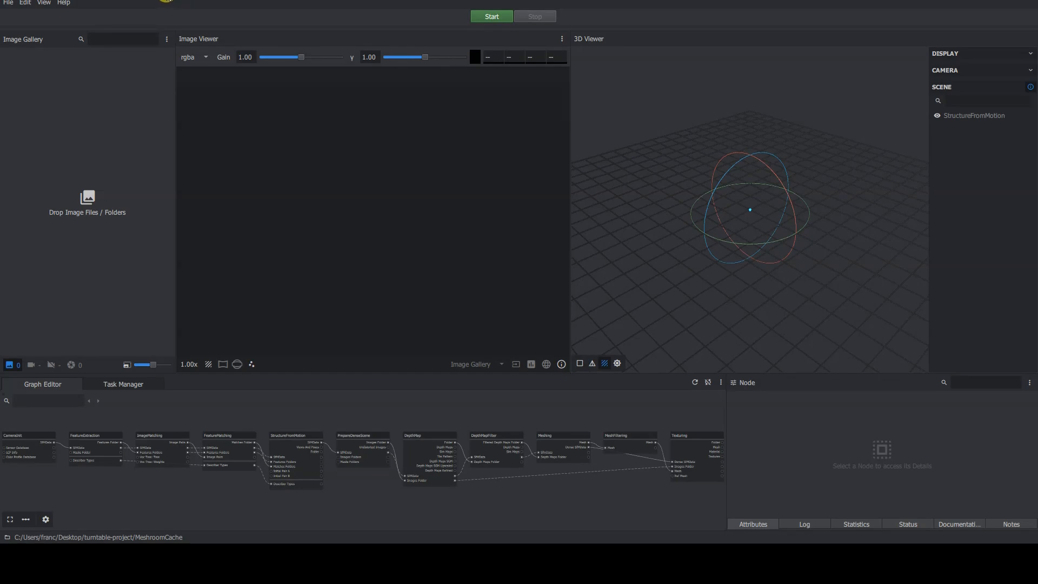
{"action": "left_click", "coordinate": [9, 2]}
{"action": "mouse_move", "coordinate": [18, 16]}
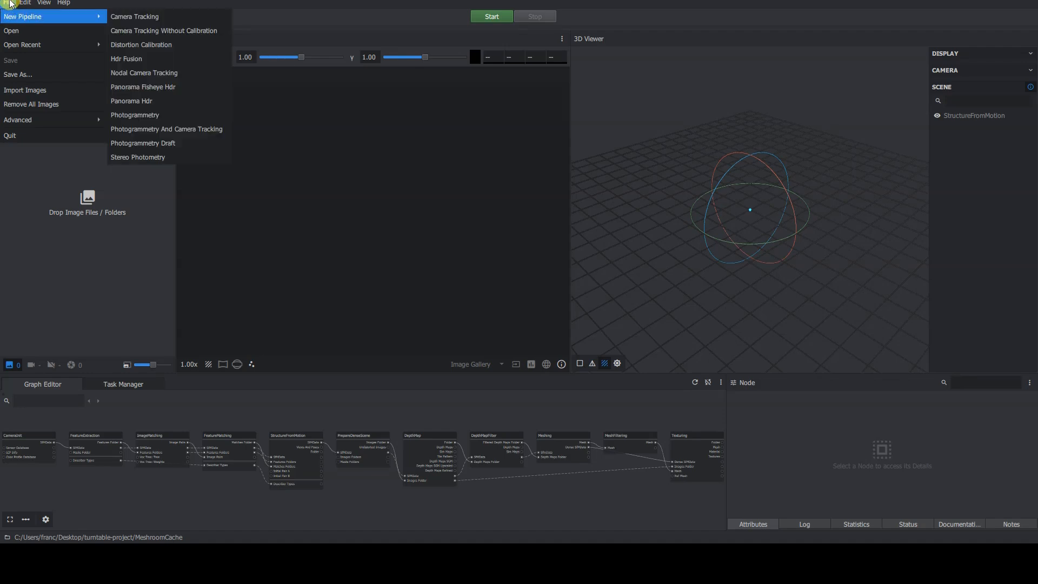
{"action": "left_click", "coordinate": [9, 3]}
Enlarge the Graph Editor panel by moving its upper divider and the divider beside the Node panel.
{"action": "left_click_drag", "start_coordinate": [329, 372], "coordinate": [327, 346]}
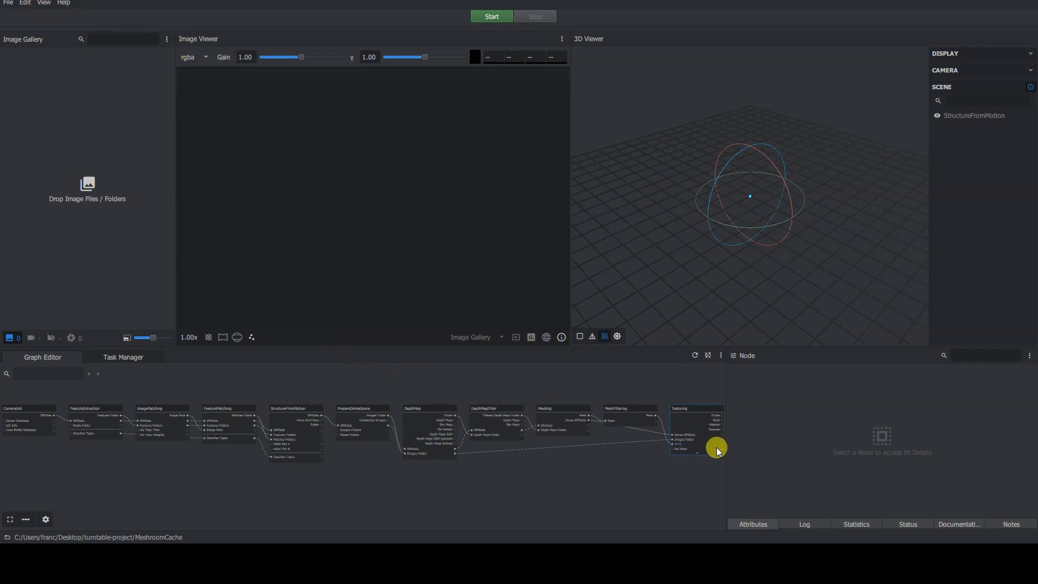
{"action": "left_click_drag", "start_coordinate": [726, 448], "coordinate": [774, 452]}
{"action": "scroll", "coordinate": [459, 421], "scroll_direction": "up", "scroll_amount": 2}
{"action": "middle_click_drag", "start_coordinate": [326, 418], "coordinate": [531, 411]}
{"action": "scroll", "coordinate": [532, 415], "scroll_direction": "down", "scroll_amount": 5}
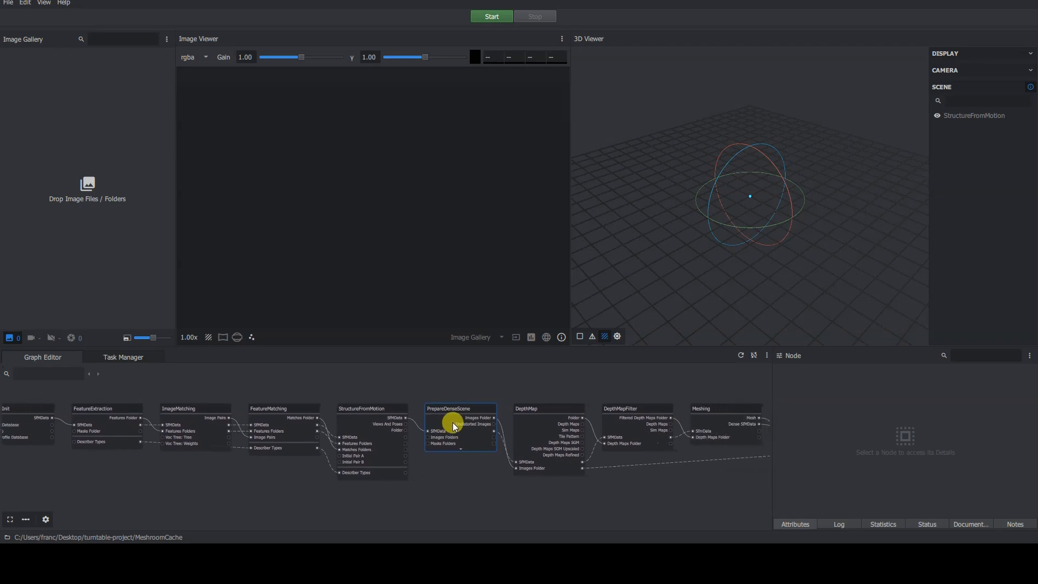
{"action": "middle_click_drag", "start_coordinate": [426, 416], "coordinate": [392, 413]}
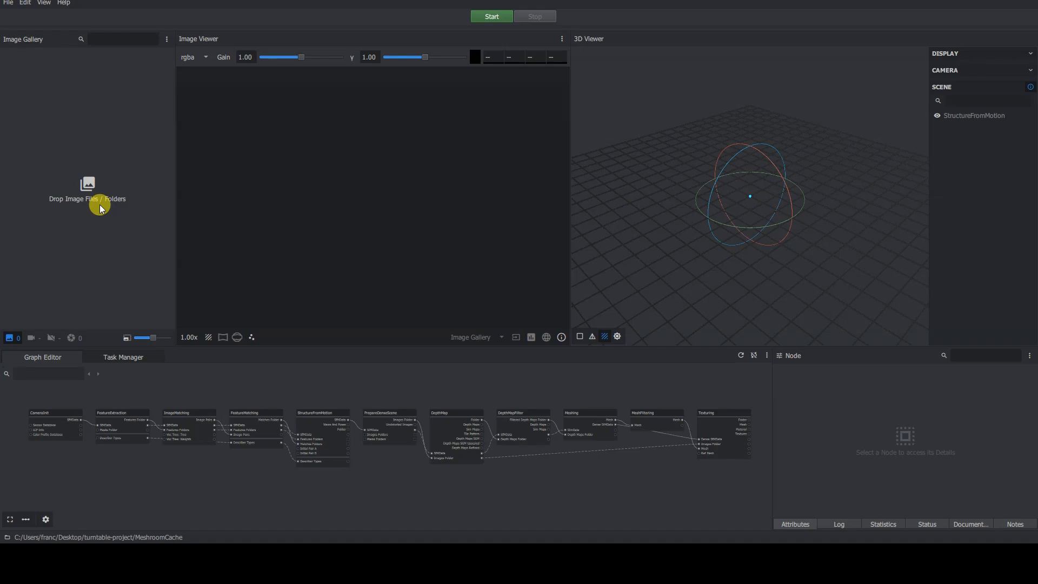
{"action": "left_click", "coordinate": [10, 5]}
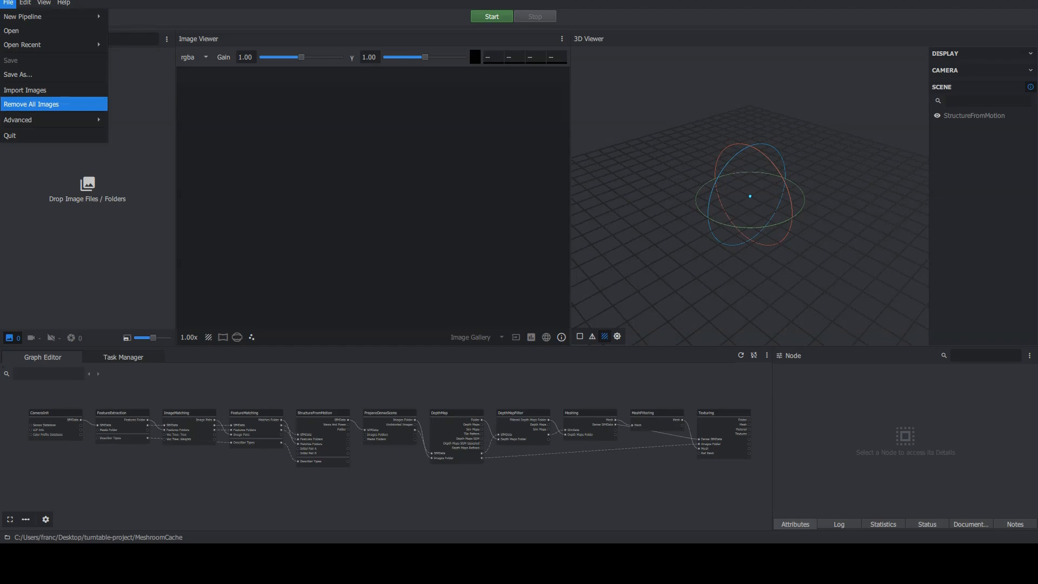
{"action": "left_click", "coordinate": [206, 37]}
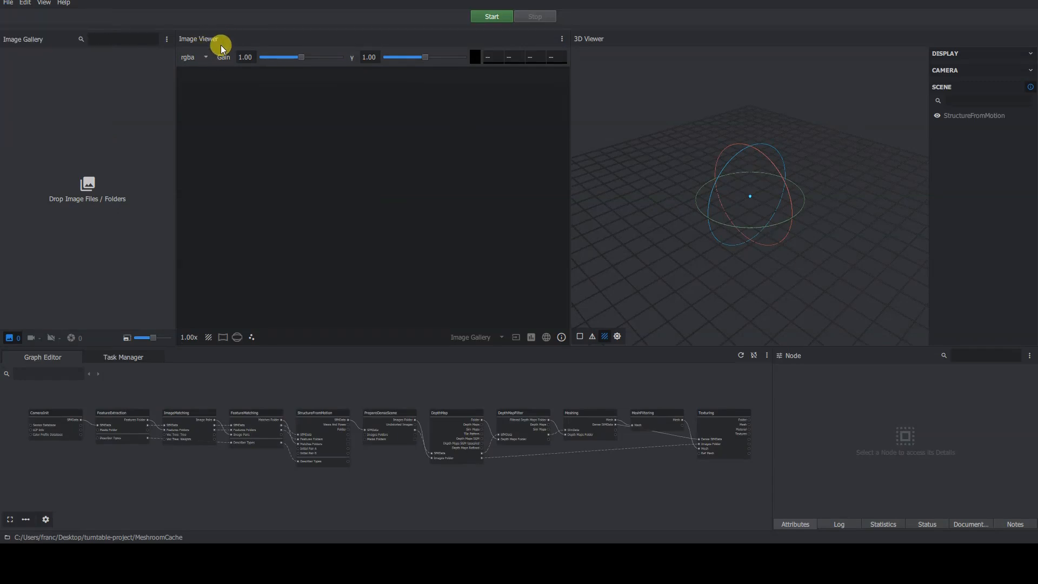
{"action": "left_click", "coordinate": [204, 57]}
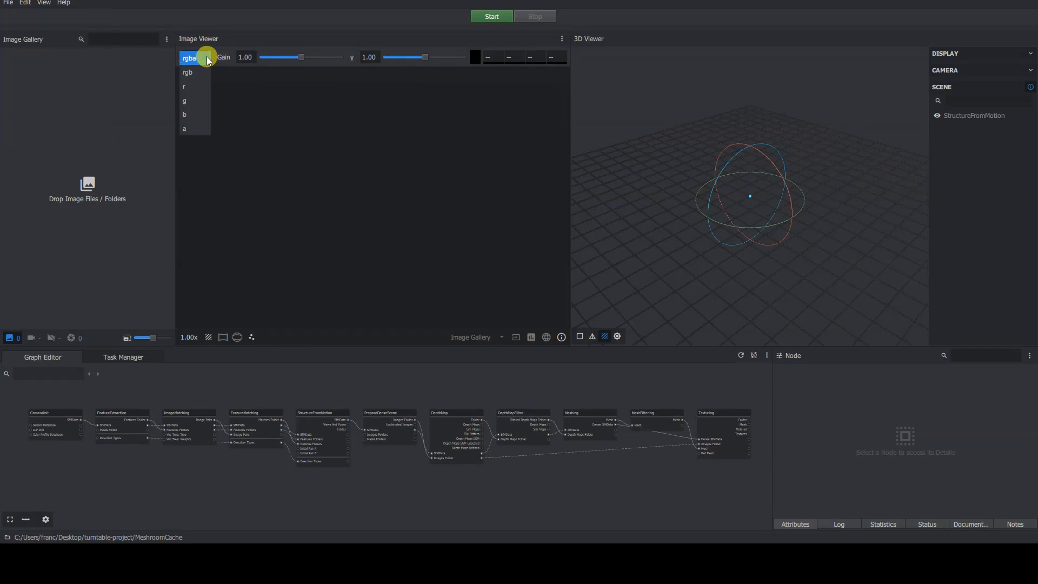
{"action": "left_click", "coordinate": [343, 134]}
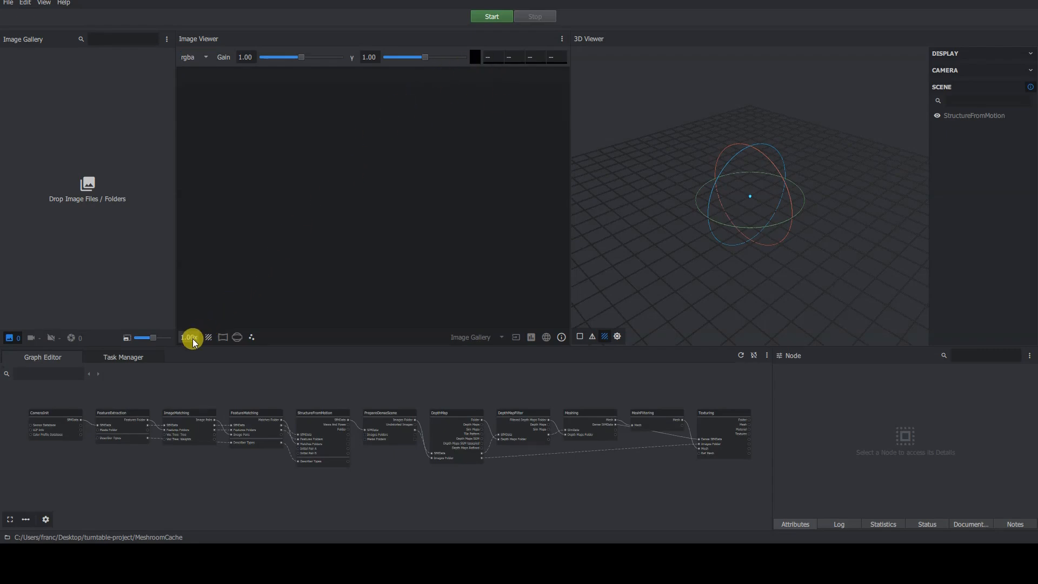
{"action": "mouse_move", "coordinate": [174, 266]}
{"action": "left_mouse_down"}
{"action": "mouse_move", "coordinate": [213, 268]}
{"action": "mouse_move", "coordinate": [160, 259]}
{"action": "mouse_move", "coordinate": [179, 267]}
{"action": "left_mouse_up"}
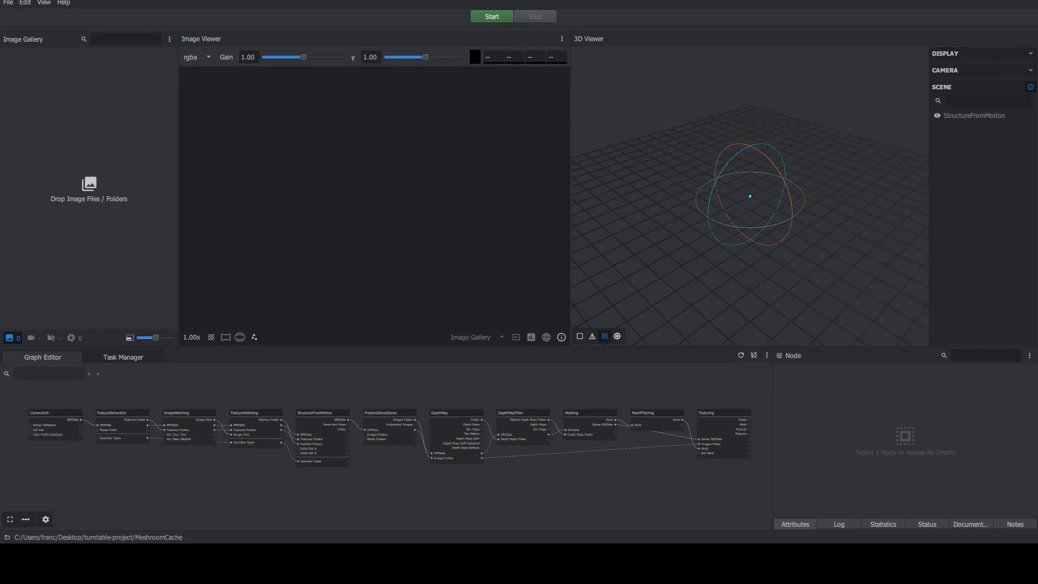
Orbit the empty 3D viewer and toggle its DISPLAY and CAMERA settings sections.
{"action": "left_click_drag", "start_coordinate": [746, 235], "coordinate": [832, 158]}
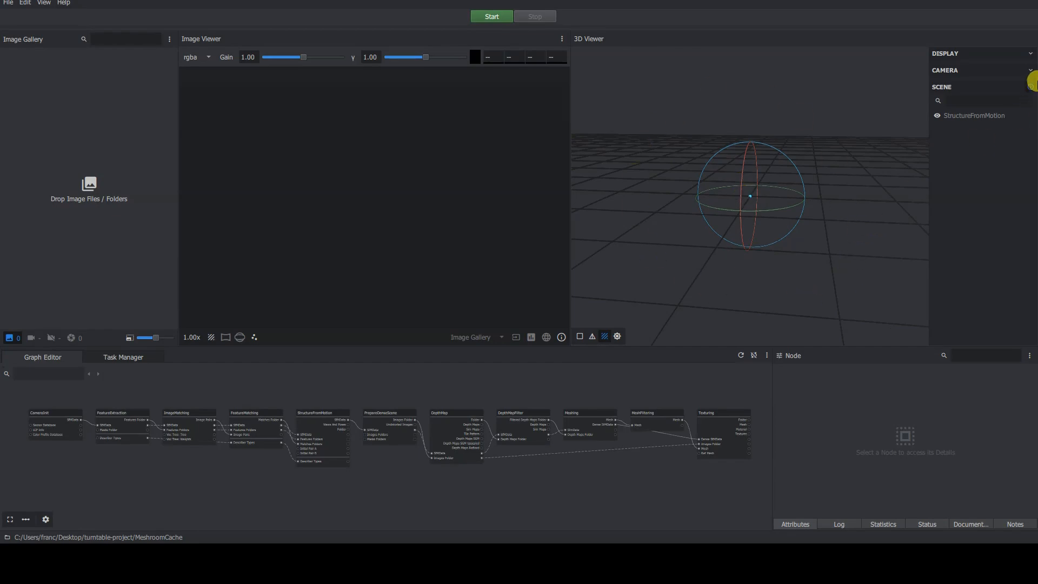
{"action": "left_click", "coordinate": [1030, 54]}
{"action": "left_click", "coordinate": [1030, 54]}
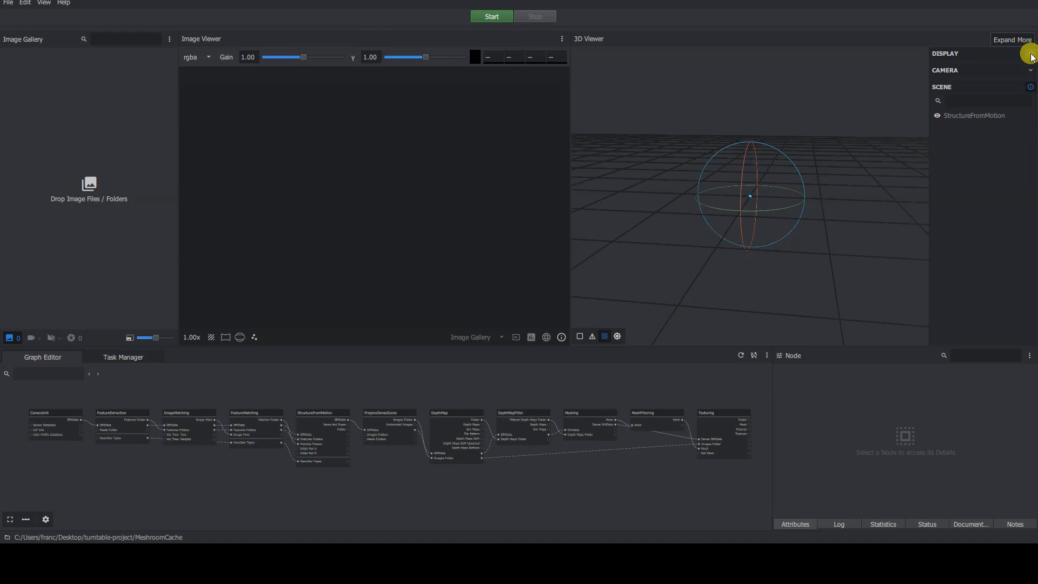
{"action": "left_click", "coordinate": [1031, 71]}
{"action": "left_click", "coordinate": [1031, 71]}
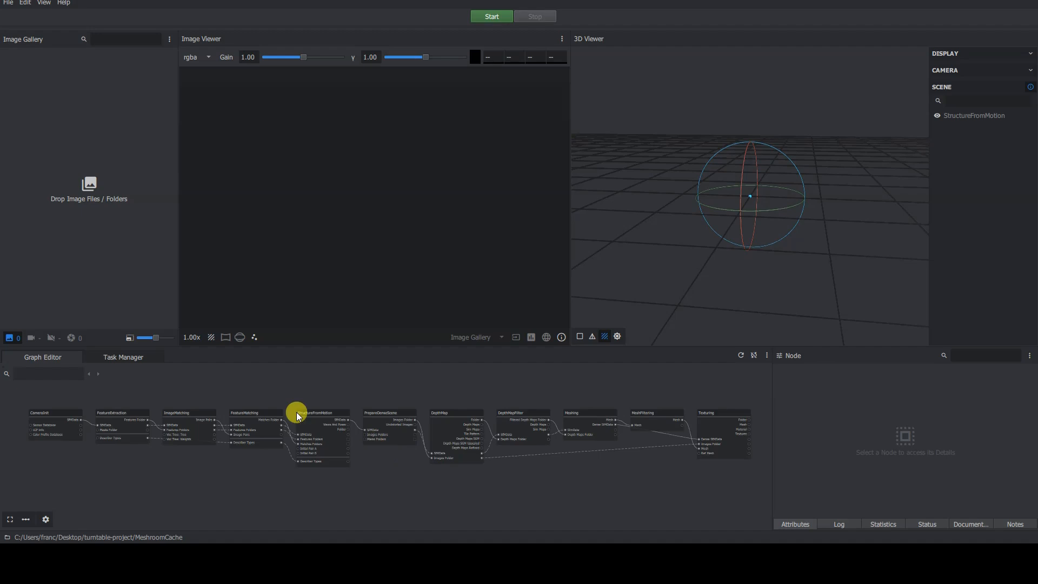
Inspect the attributes of the StructureFromMotion, PrepareDenseScene and FeatureMatching nodes.
{"action": "scroll", "coordinate": [155, 454], "scroll_direction": "up", "scroll_amount": 4}
{"action": "middle_click_drag", "start_coordinate": [84, 437], "coordinate": [381, 459]}
{"action": "scroll", "coordinate": [411, 455], "scroll_direction": "up", "scroll_amount": 1}
{"action": "scroll", "coordinate": [381, 459], "scroll_direction": "up", "scroll_amount": 1}
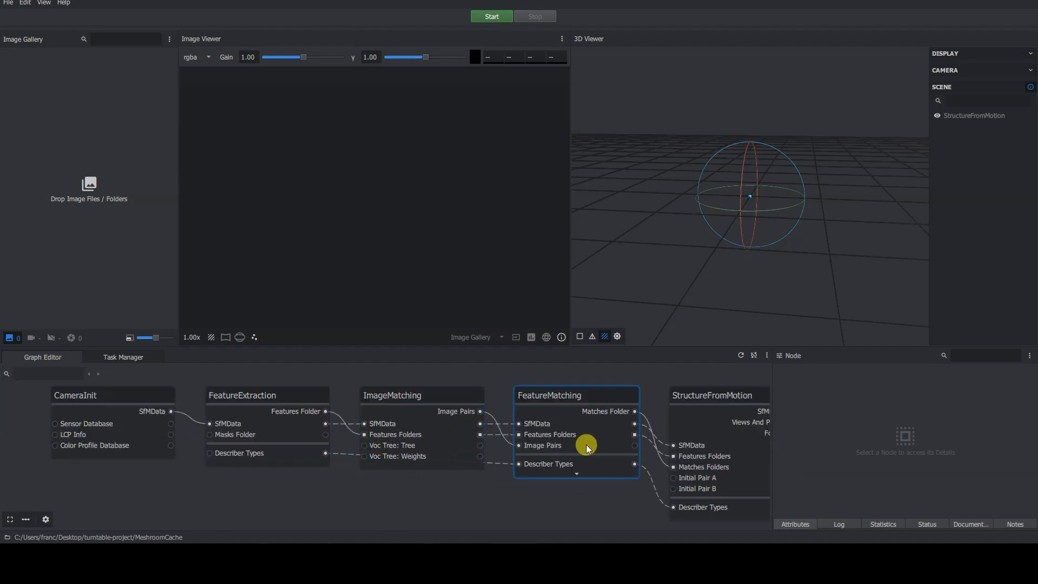
{"action": "middle_click_drag", "start_coordinate": [580, 441], "coordinate": [355, 438]}
{"action": "left_click", "coordinate": [475, 396]}
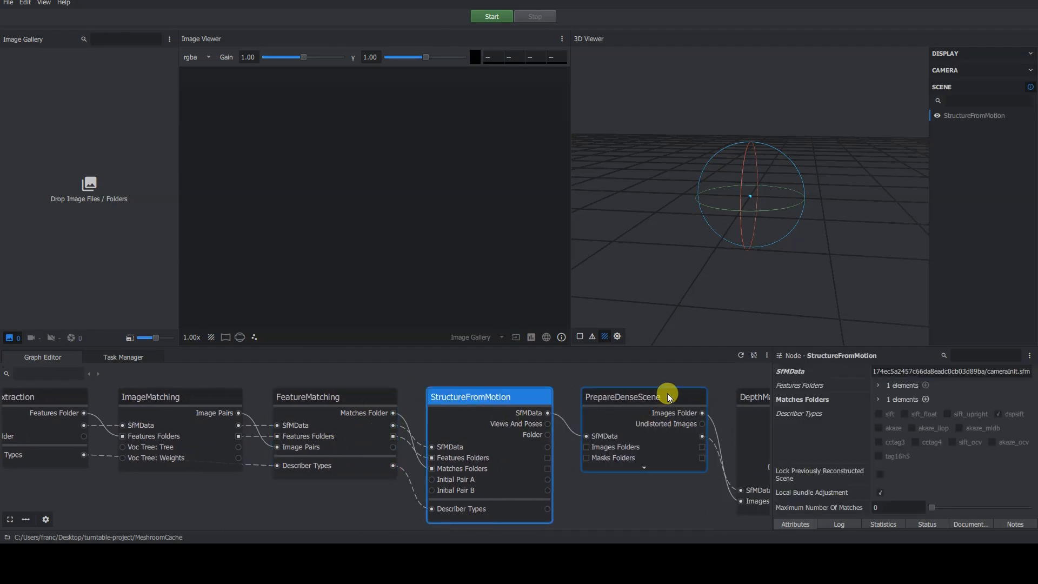
{"action": "left_click", "coordinate": [628, 410]}
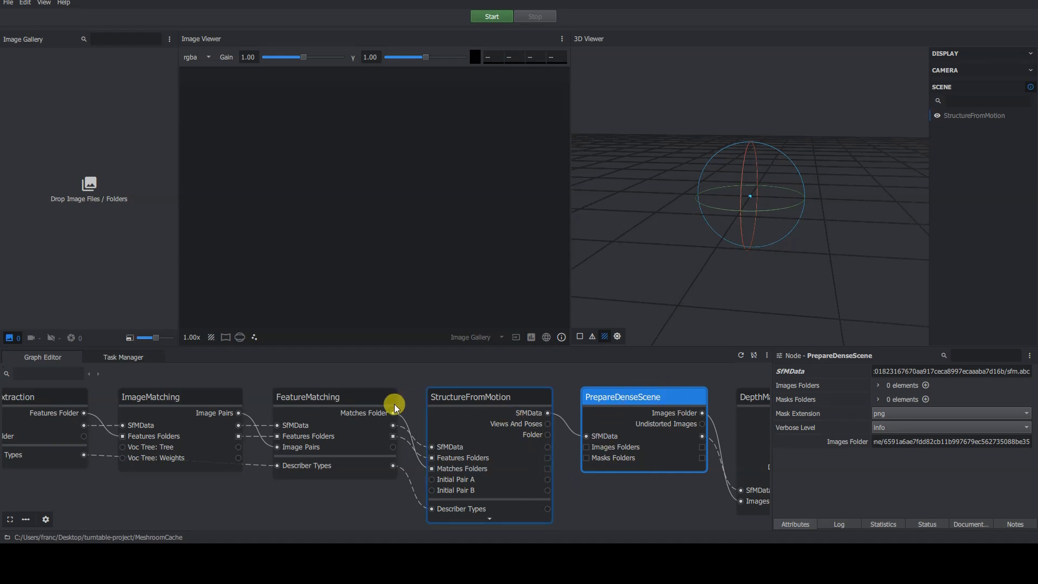
{"action": "left_click", "coordinate": [354, 400]}
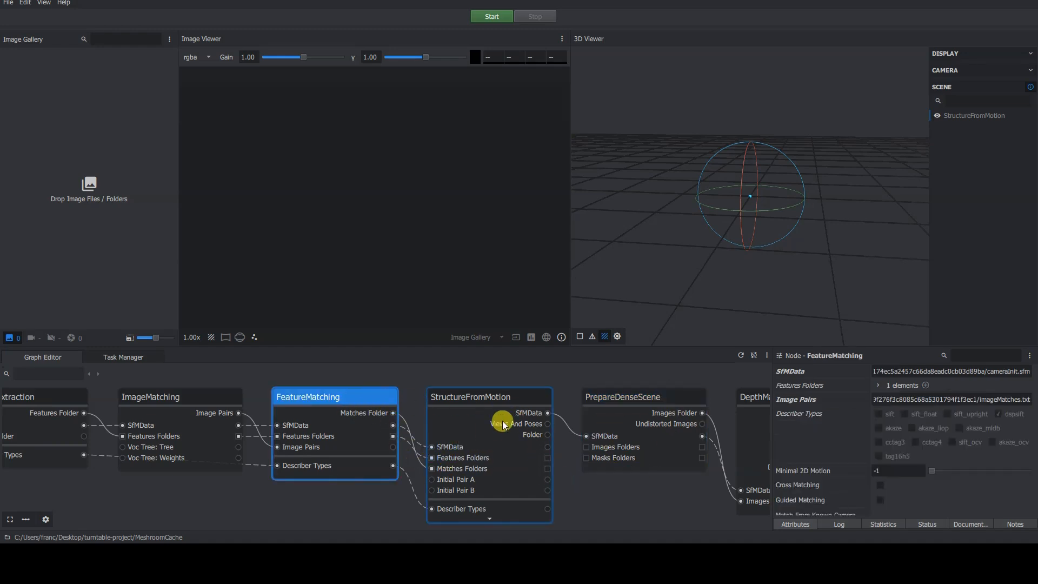
{"action": "scroll", "coordinate": [494, 444], "scroll_direction": "down", "scroll_amount": 5}
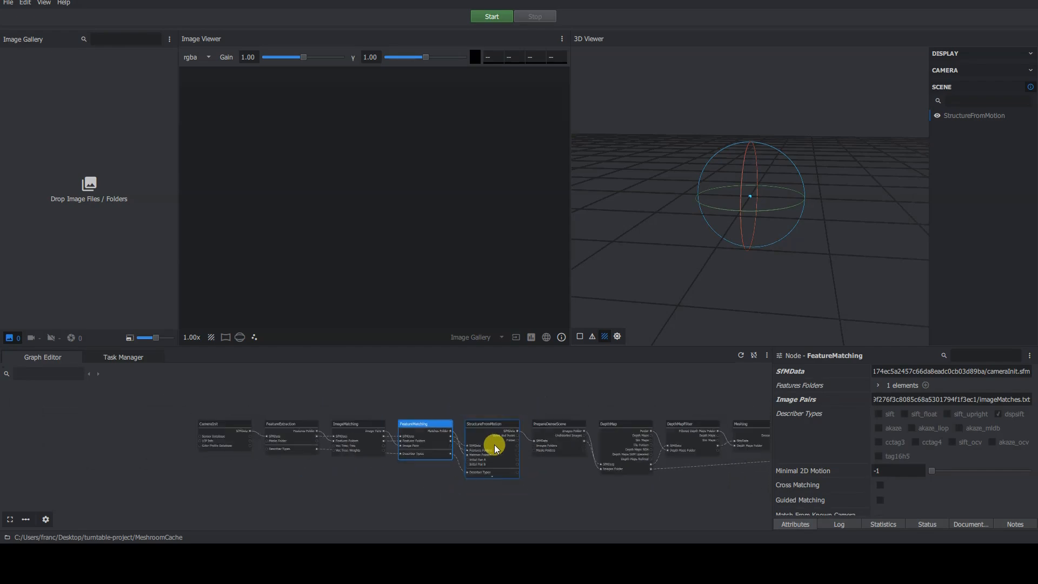
{"action": "middle_click_drag", "start_coordinate": [465, 436], "coordinate": [394, 417]}
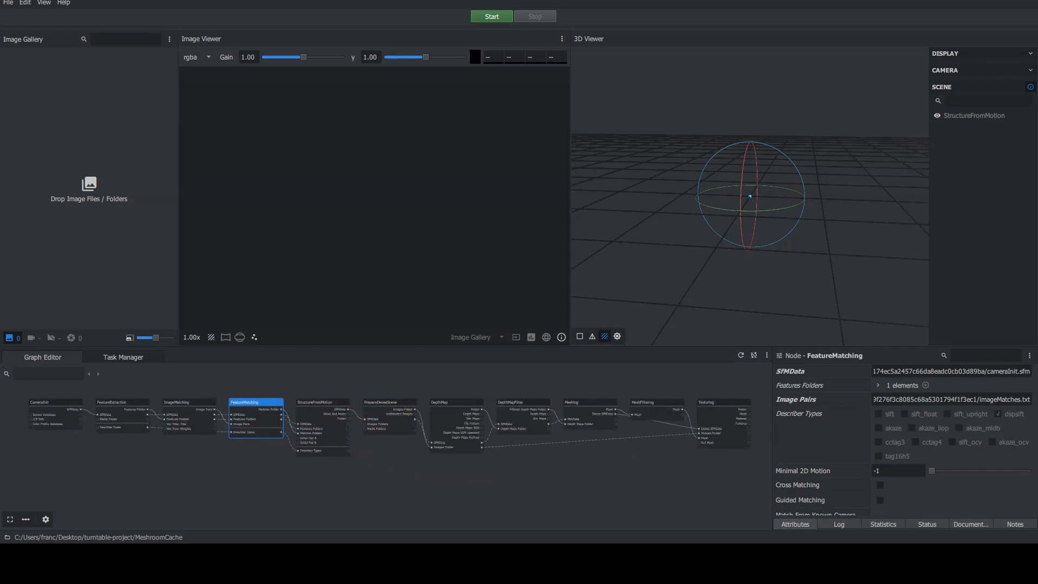
Step through the pipeline nodes from CameraInit to DepthMapFilter to review each node's attributes.
{"action": "left_click", "coordinate": [388, 379]}
{"action": "scroll", "coordinate": [128, 407], "scroll_direction": "up", "scroll_amount": 2}
{"action": "middle_click_drag", "start_coordinate": [128, 407], "coordinate": [205, 412]}
{"action": "left_click", "coordinate": [105, 404]}
{"action": "left_click", "coordinate": [193, 403]}
{"action": "left_click", "coordinate": [277, 403]}
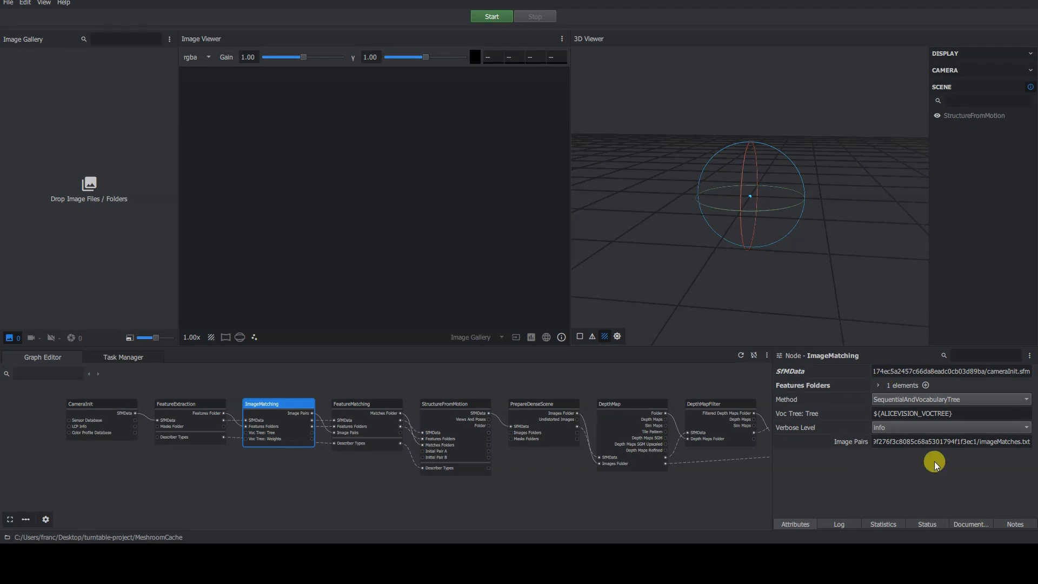
{"action": "left_click", "coordinate": [381, 403]}
{"action": "middle_click_drag", "start_coordinate": [605, 416], "coordinate": [433, 411]}
{"action": "scroll", "coordinate": [433, 411], "scroll_direction": "down", "scroll_amount": 1}
{"action": "scroll", "coordinate": [443, 408], "scroll_direction": "up", "scroll_amount": 2}
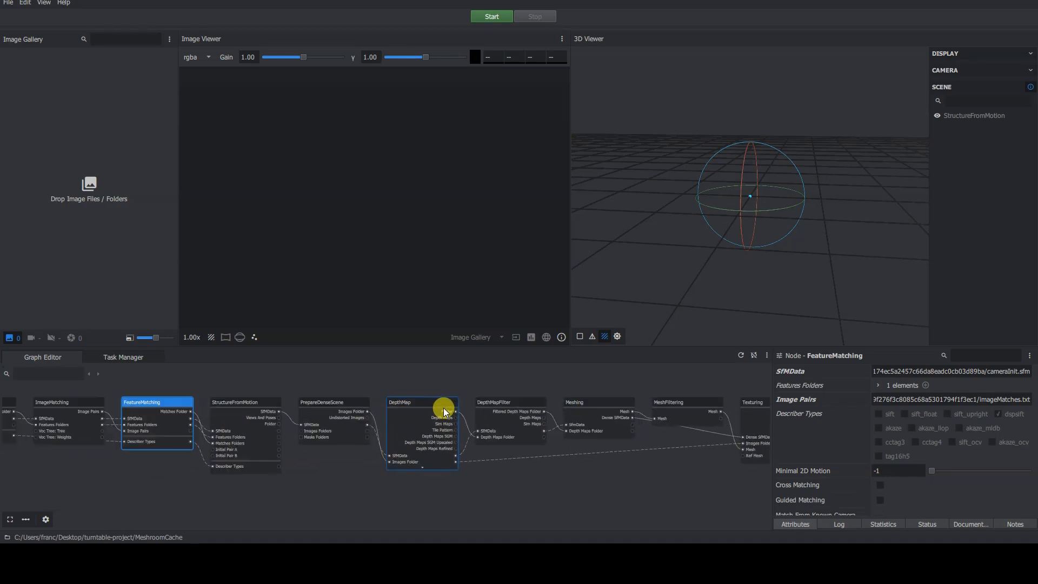
{"action": "left_click", "coordinate": [440, 401]}
{"action": "left_click", "coordinate": [553, 414]}
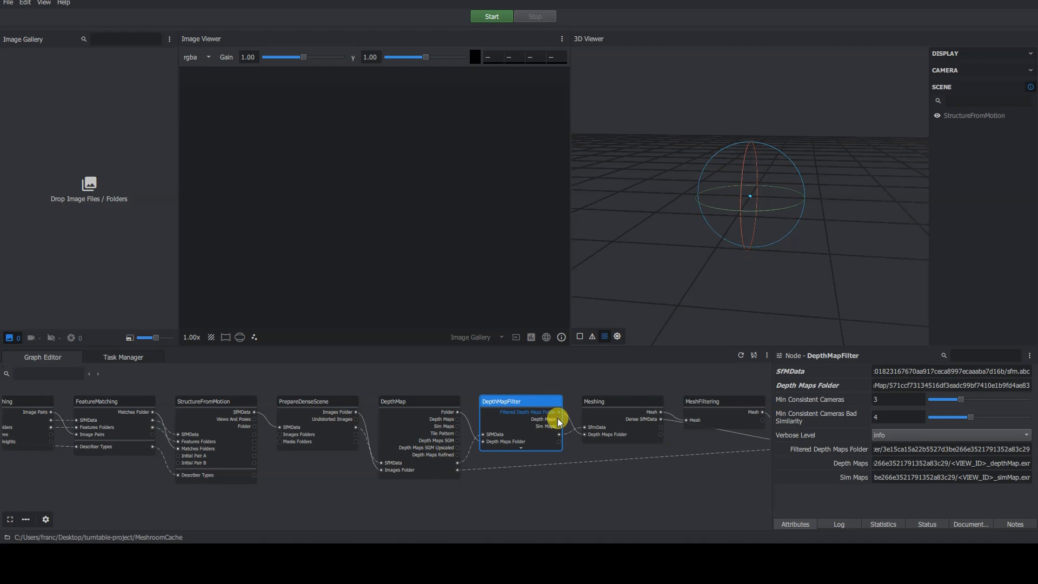
{"action": "left_click", "coordinate": [568, 482]}
{"action": "scroll", "coordinate": [565, 478], "scroll_direction": "down", "scroll_amount": 4}
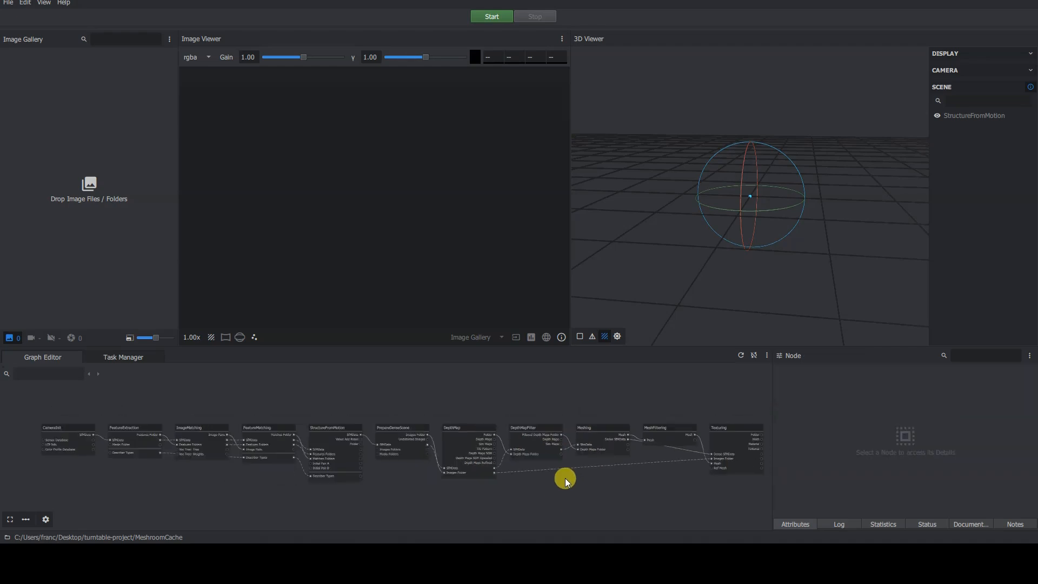
{"action": "middle_click_drag", "start_coordinate": [566, 443], "coordinate": [571, 443]}
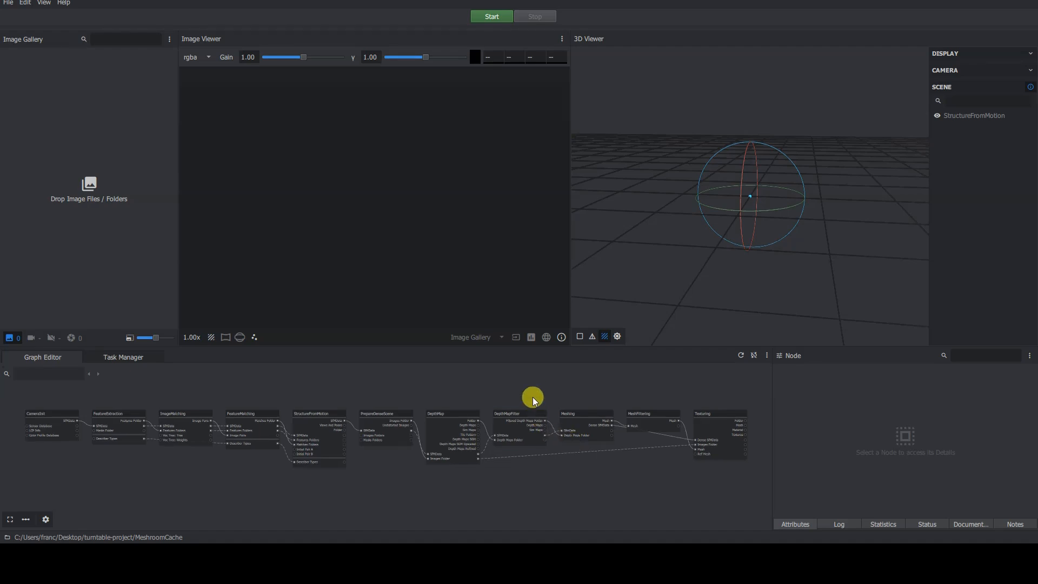
{"action": "middle_click_drag", "start_coordinate": [533, 381], "coordinate": [534, 382]}
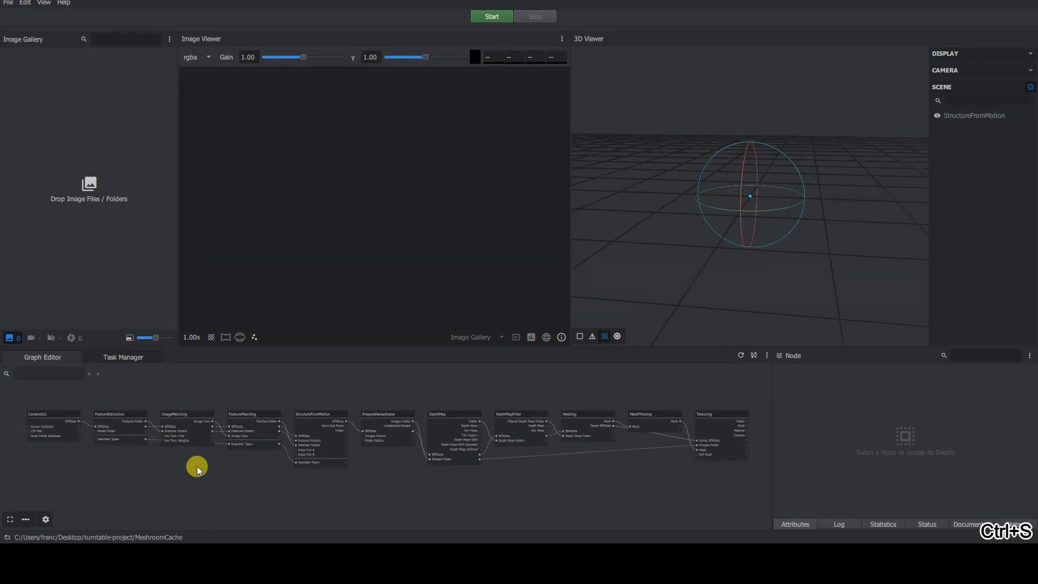
{"action": "scroll", "coordinate": [196, 468], "scroll_direction": "up", "scroll_amount": 3}
{"action": "scroll", "coordinate": [197, 466], "scroll_direction": "up", "scroll_amount": 2}
{"action": "left_click", "coordinate": [200, 418]}
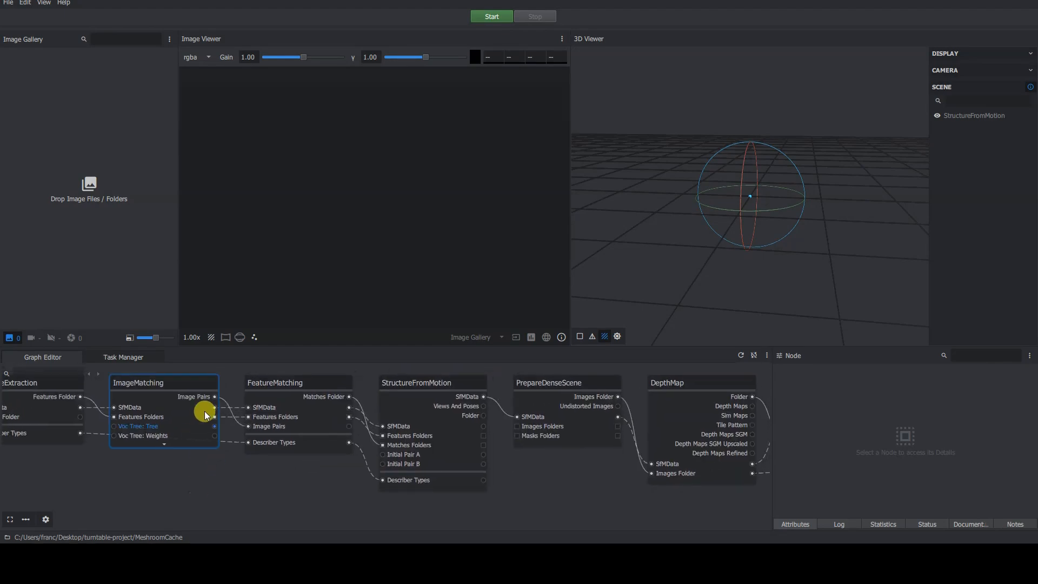
{"action": "left_click_drag", "start_coordinate": [216, 396], "coordinate": [258, 512]}
{"action": "right_click", "coordinate": [232, 442]}
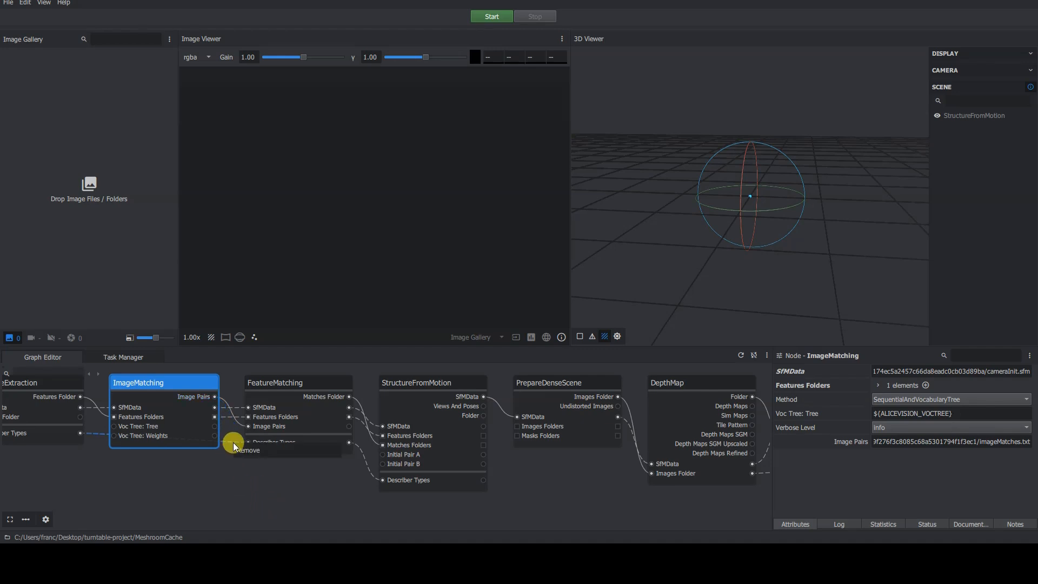
{"action": "left_click", "coordinate": [235, 467]}
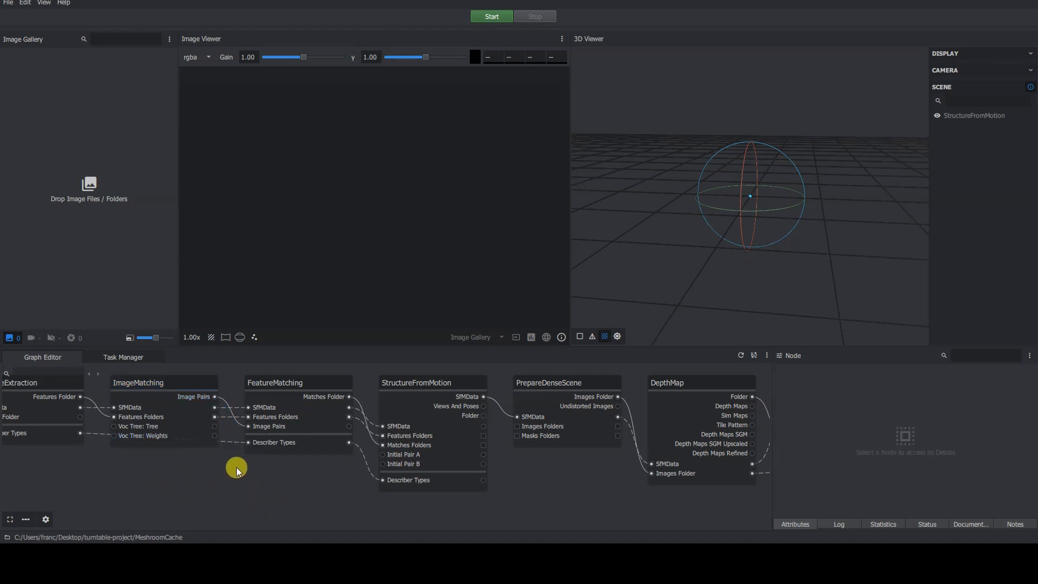
Select the DepthMap node, widen the Node panel, and scroll through its attributes.
{"action": "scroll", "coordinate": [233, 465], "scroll_direction": "down", "scroll_amount": 3}
{"action": "scroll", "coordinate": [469, 450], "scroll_direction": "up", "scroll_amount": 2}
{"action": "middle_click_drag", "start_coordinate": [470, 438], "coordinate": [469, 433]}
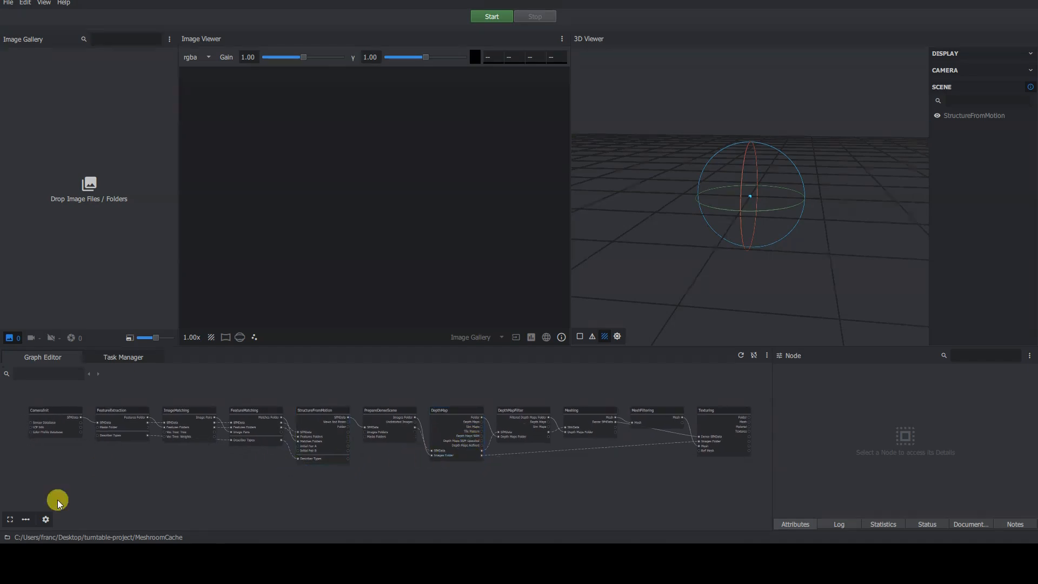
{"action": "scroll", "coordinate": [488, 490], "scroll_direction": "up", "scroll_amount": 3}
{"action": "left_click", "coordinate": [389, 395]}
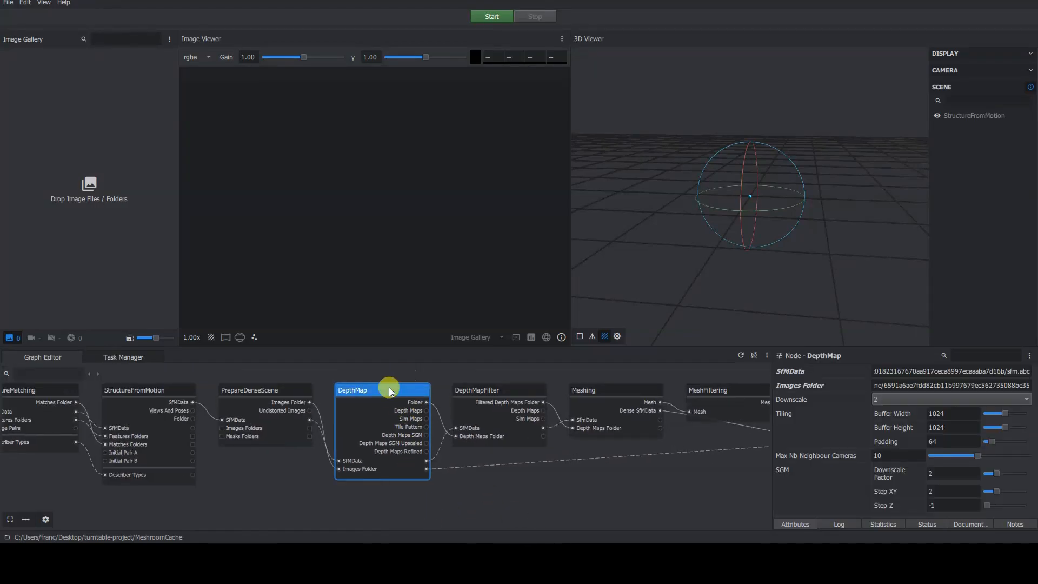
{"action": "left_click_drag", "start_coordinate": [769, 440], "coordinate": [742, 442]}
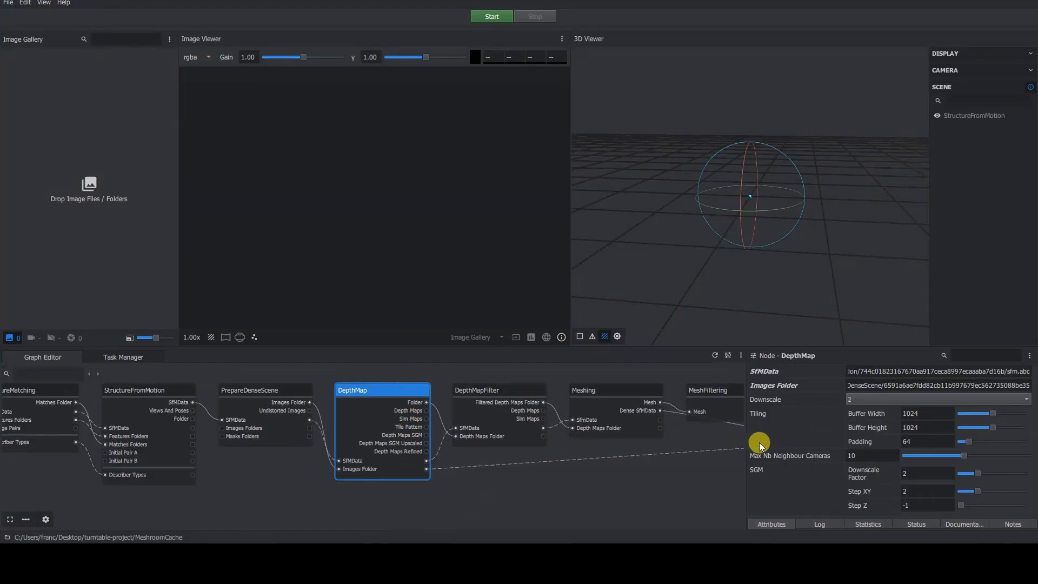
{"action": "scroll", "coordinate": [926, 409], "scroll_direction": "down", "scroll_amount": 5}
{"action": "scroll", "coordinate": [928, 411], "scroll_direction": "down", "scroll_amount": 5}
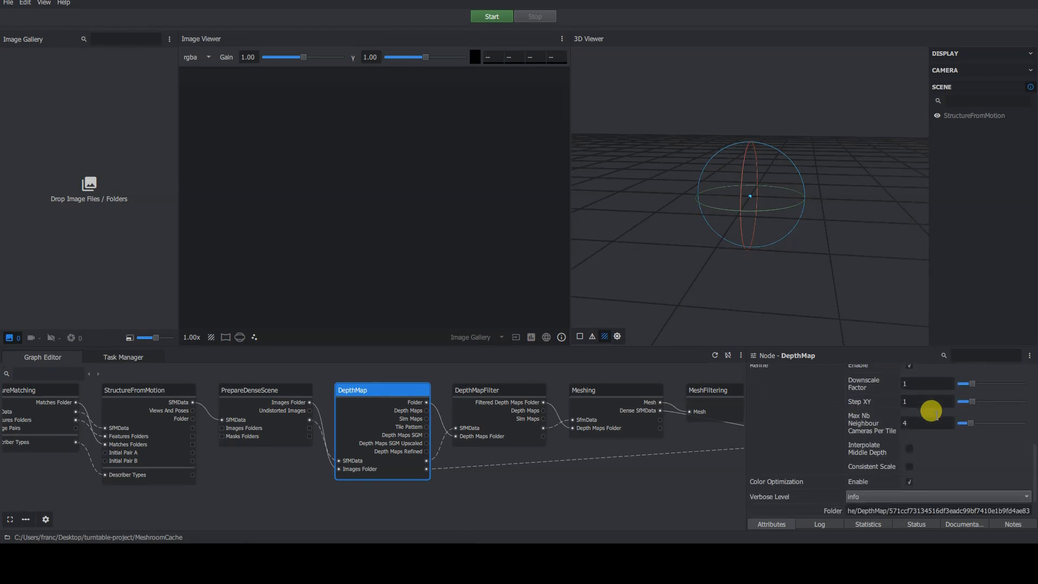
{"action": "scroll", "coordinate": [945, 464], "scroll_direction": "up", "scroll_amount": 6}
{"action": "scroll", "coordinate": [945, 464], "scroll_direction": "up", "scroll_amount": 3}
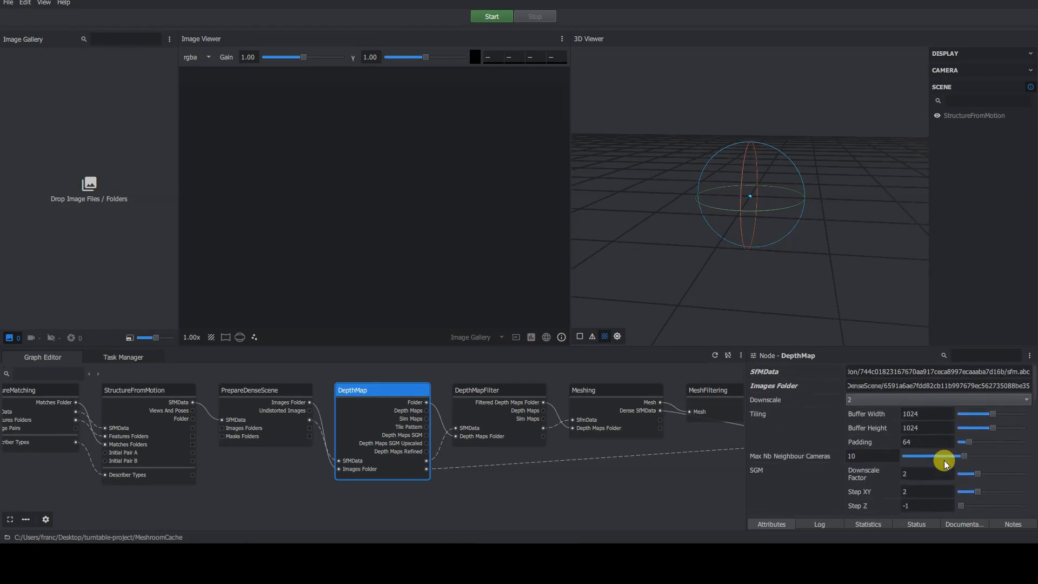
Browse the DepthMap node's Log, Statistics, Documentation, Notes and Attributes tabs.
{"action": "left_click", "coordinate": [828, 524]}
{"action": "left_click", "coordinate": [876, 528]}
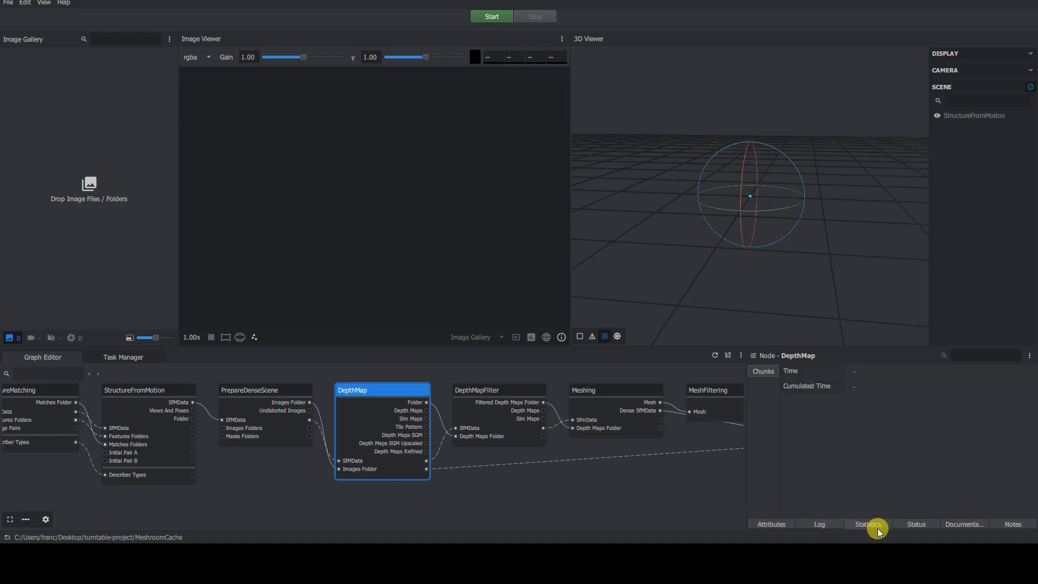
{"action": "left_click", "coordinate": [967, 525]}
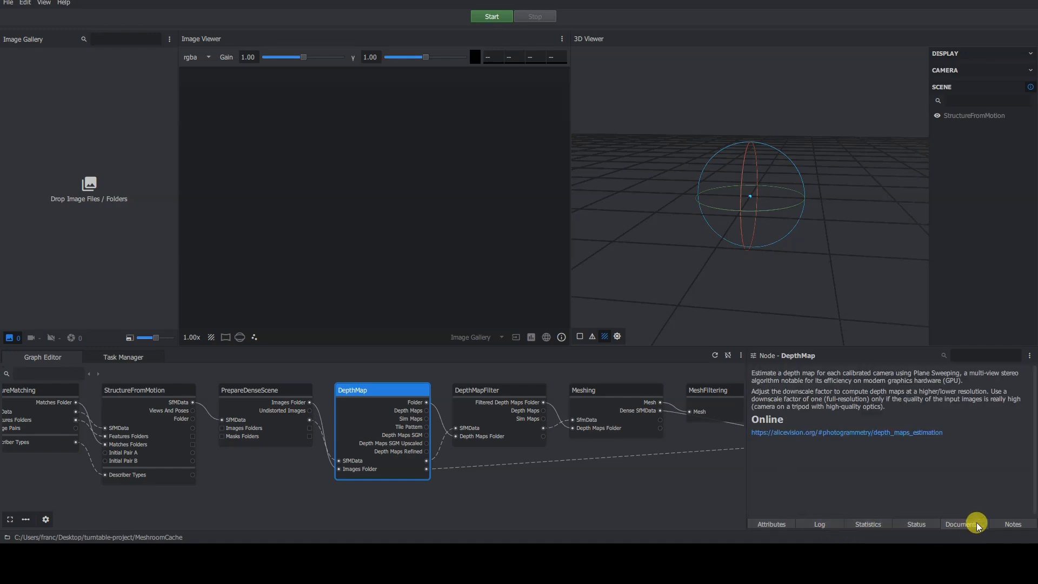
{"action": "left_click", "coordinate": [1006, 523]}
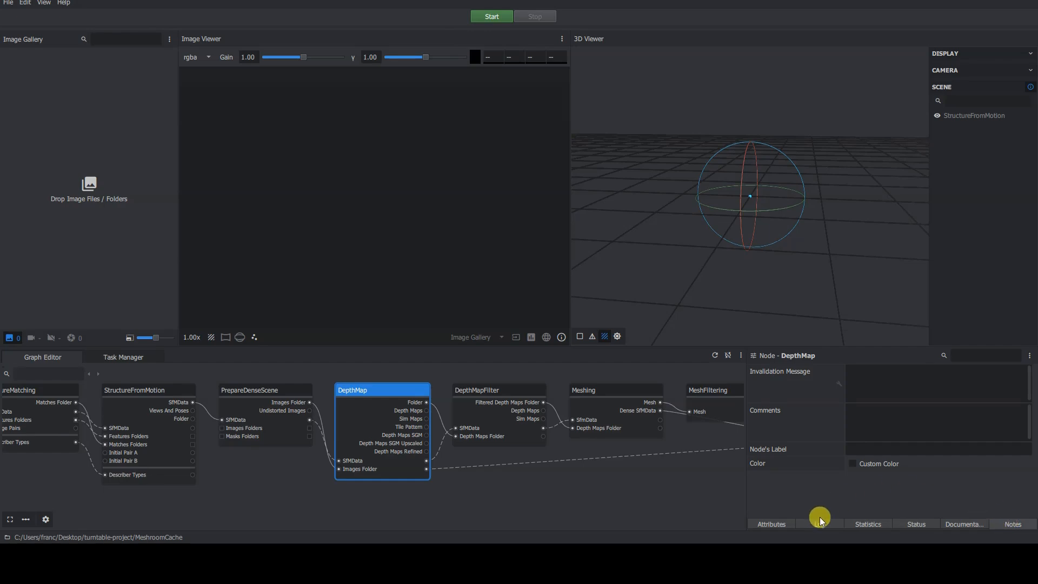
{"action": "left_click", "coordinate": [773, 523]}
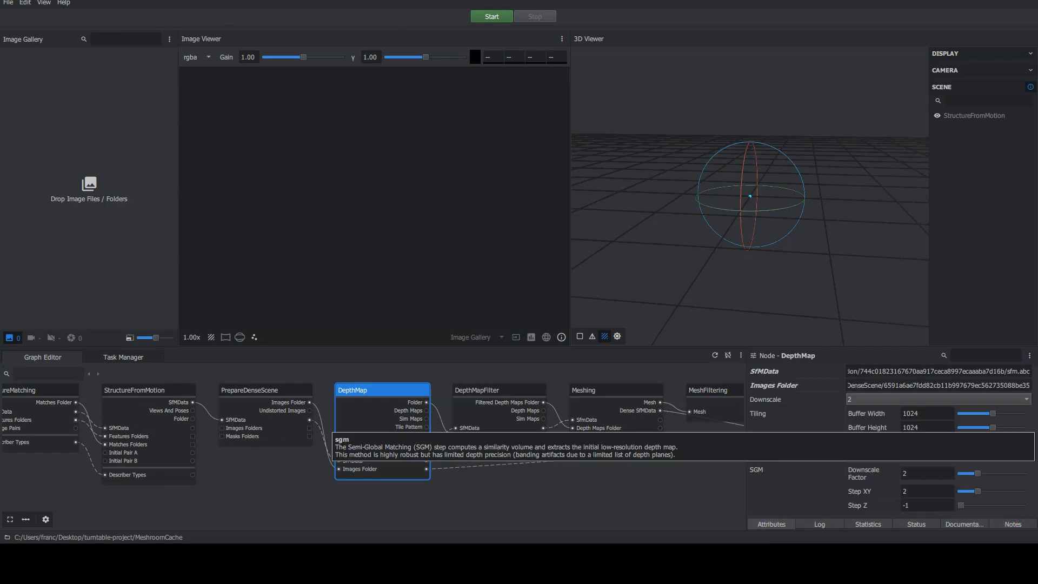
Open the Task Manager, then return to the Graph Editor and narrow the Node panel.
{"action": "left_click", "coordinate": [127, 357]}
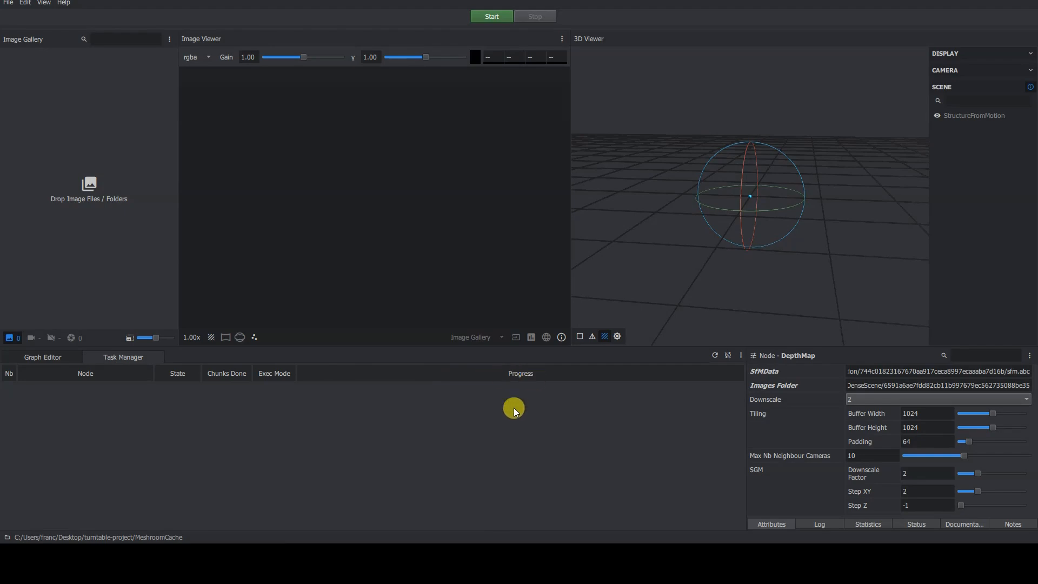
{"action": "left_click", "coordinate": [61, 357]}
{"action": "scroll", "coordinate": [252, 470], "scroll_direction": "down", "scroll_amount": 2}
{"action": "left_click", "coordinate": [365, 479]}
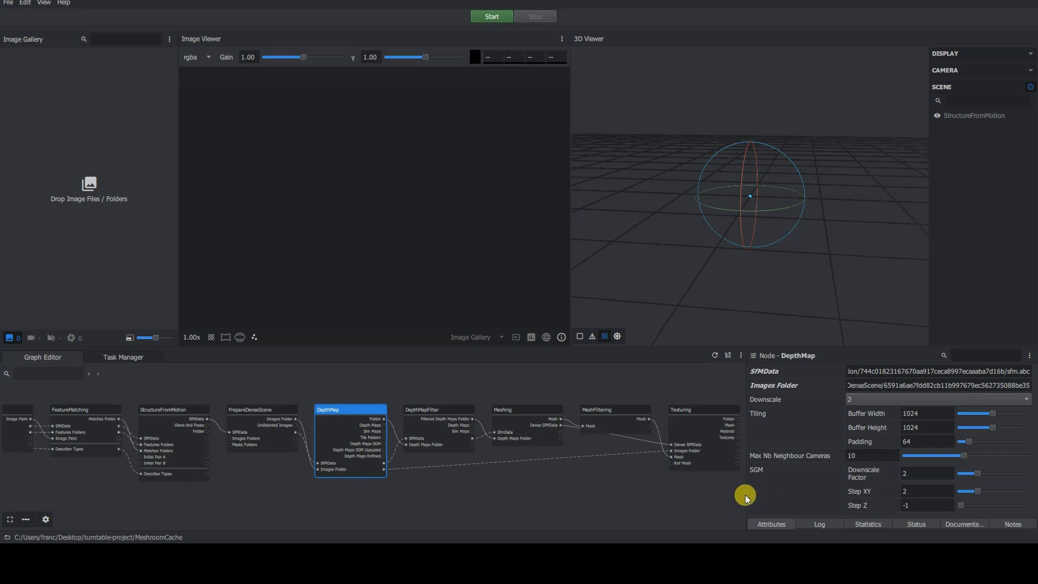
{"action": "left_click_drag", "start_coordinate": [746, 495], "coordinate": [782, 492]}
{"action": "scroll", "coordinate": [503, 479], "scroll_direction": "down", "scroll_amount": 2}
{"action": "mouse_move", "coordinate": [459, 475]}
{"action": "middle_mouse_down"}
{"action": "mouse_move", "coordinate": [503, 478]}
{"action": "mouse_move", "coordinate": [528, 445]}
{"action": "middle_mouse_up"}
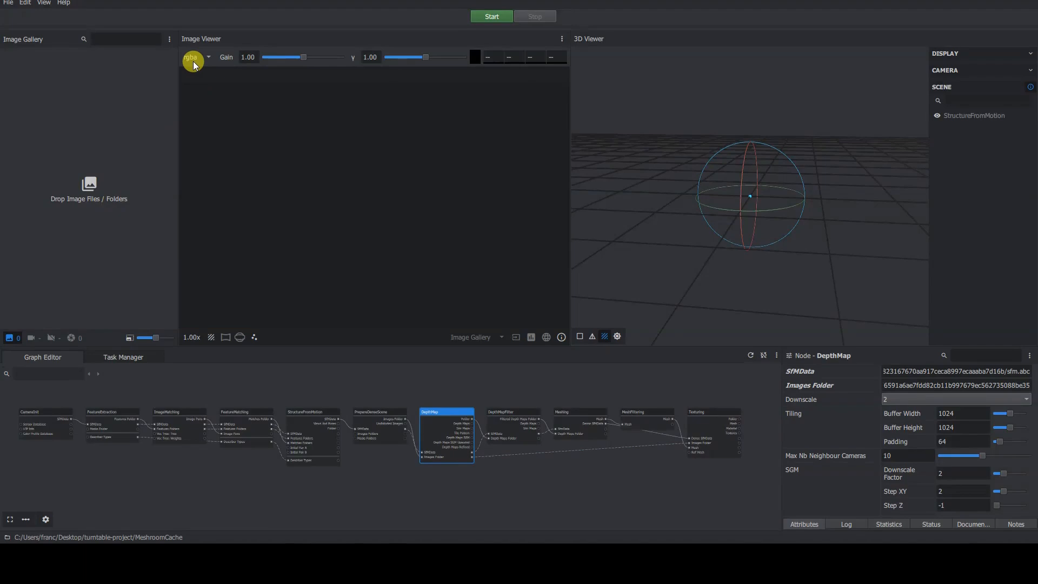
Toggle the Live Reconstruction panel on and off again.
{"action": "left_click", "coordinate": [43, 3]}
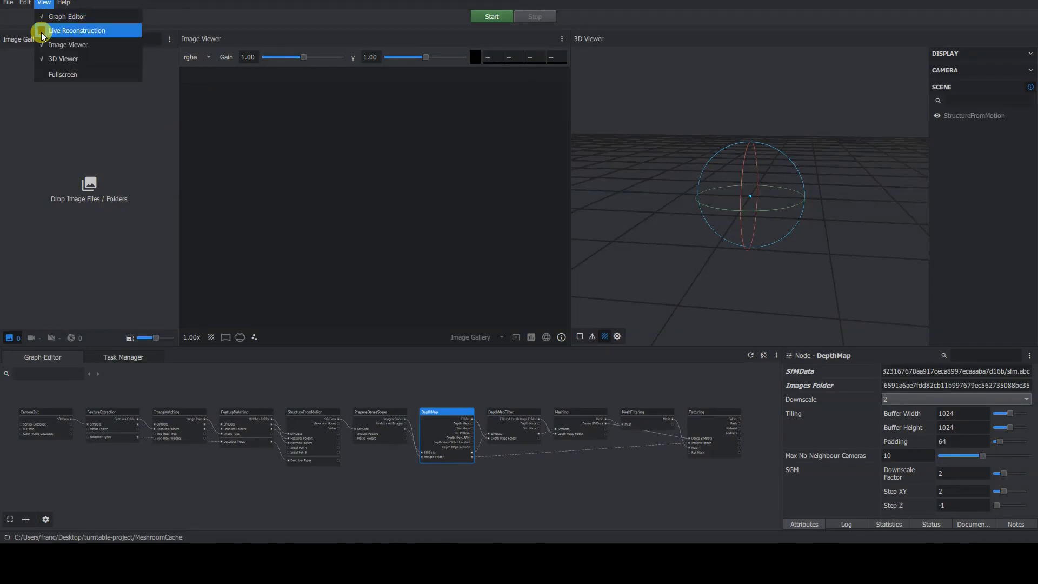
{"action": "left_click", "coordinate": [41, 31]}
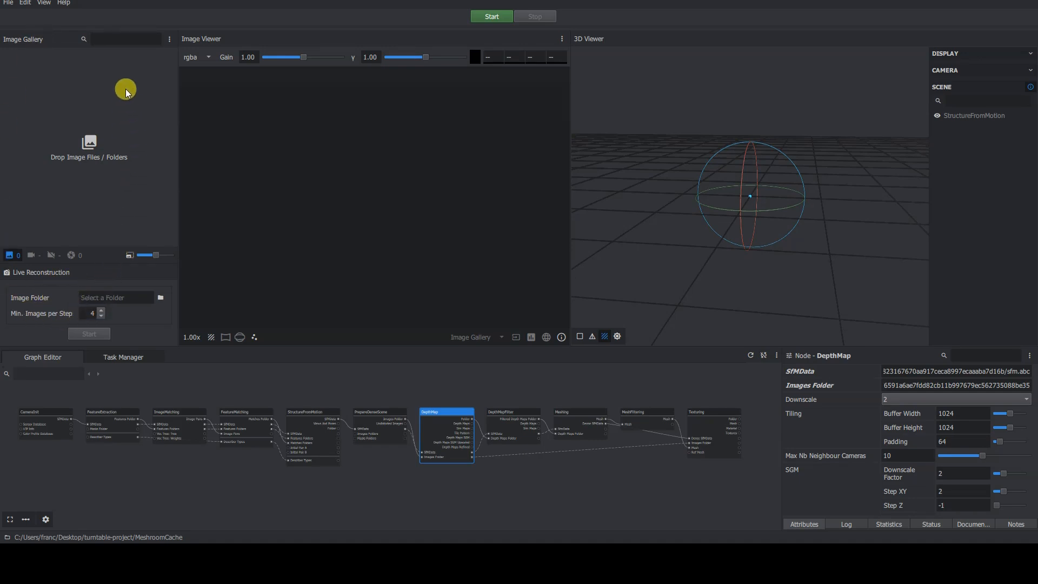
{"action": "left_click", "coordinate": [44, 4]}
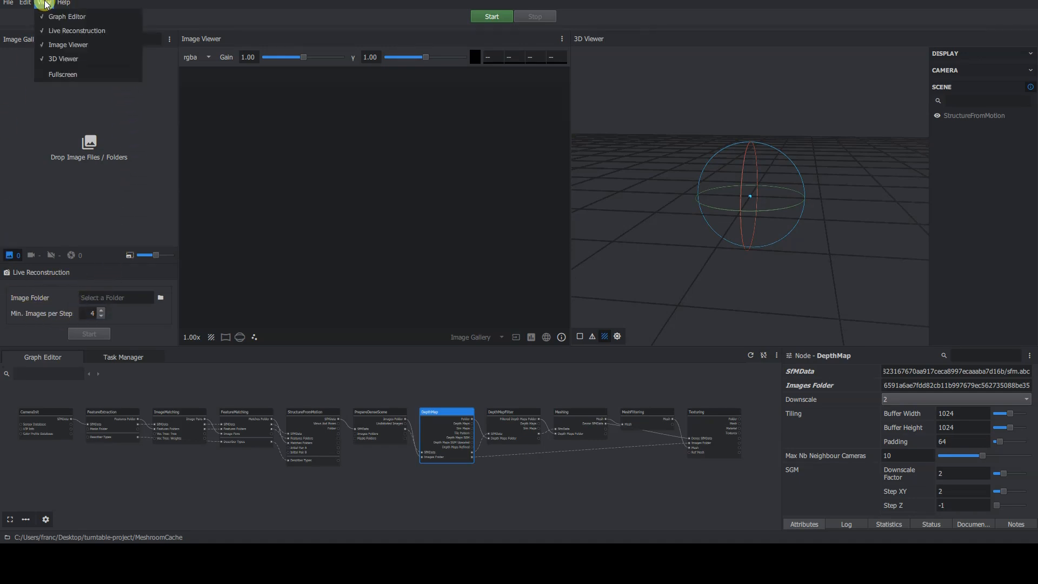
{"action": "left_click", "coordinate": [42, 31]}
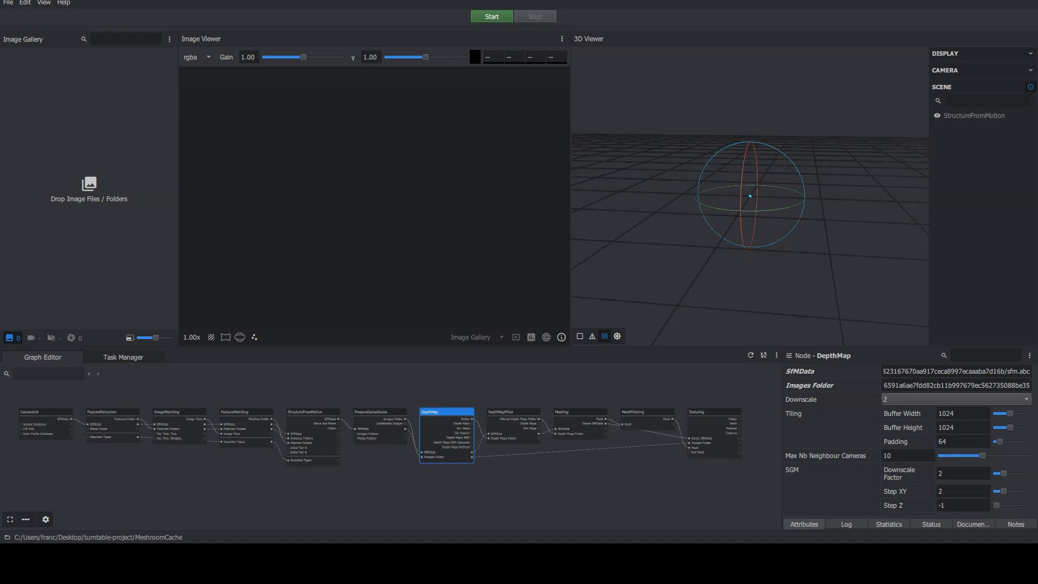
Try the fullscreen view mode, then restore the maximized window.
{"action": "left_click", "coordinate": [44, 3]}
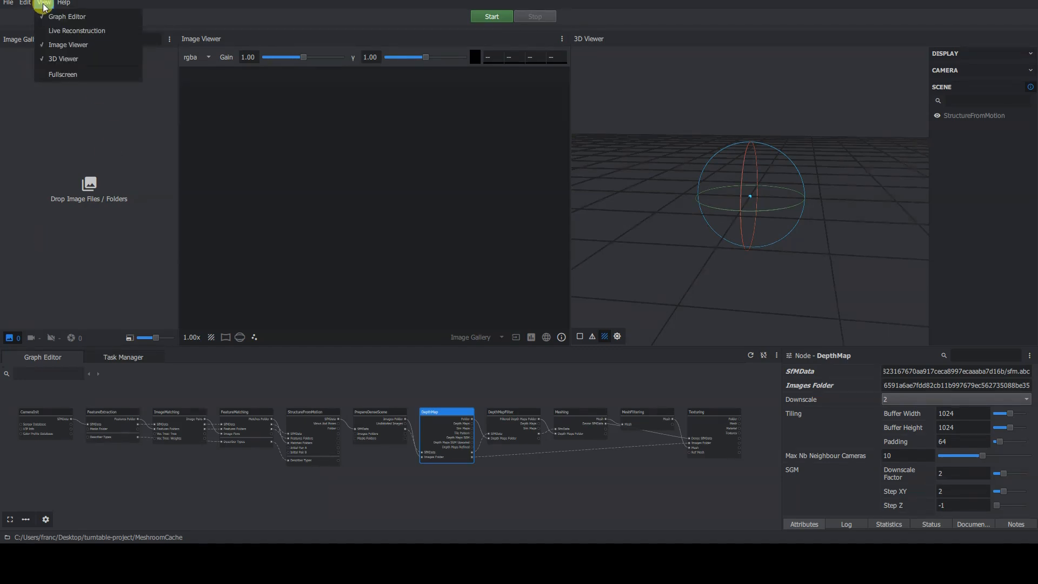
{"action": "left_click", "coordinate": [96, 75]}
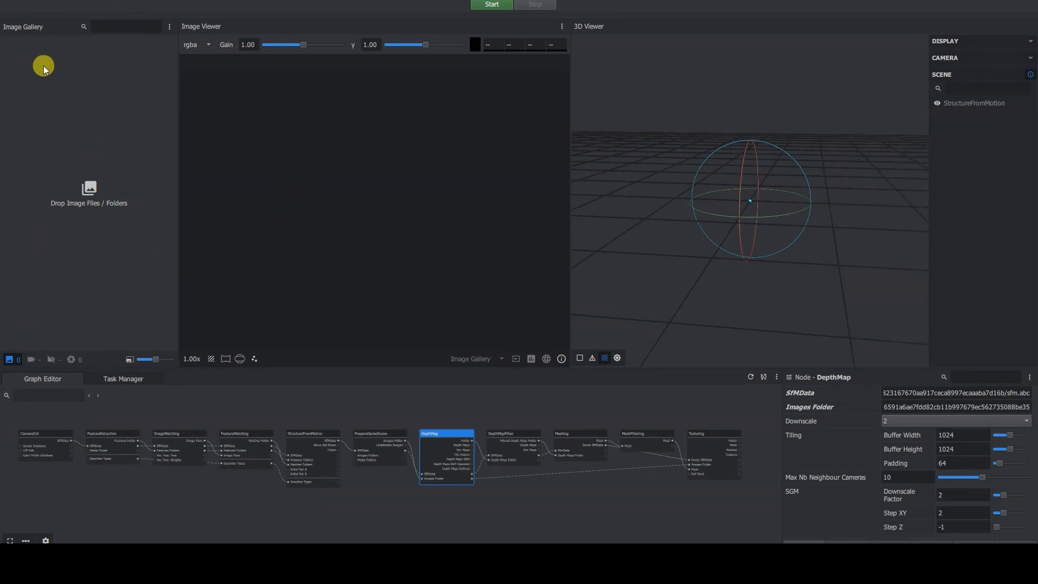
{"action": "key", "text": "ctrl+f"}
{"action": "left_click_drag", "start_coordinate": [283, 64], "coordinate": [324, 41]}
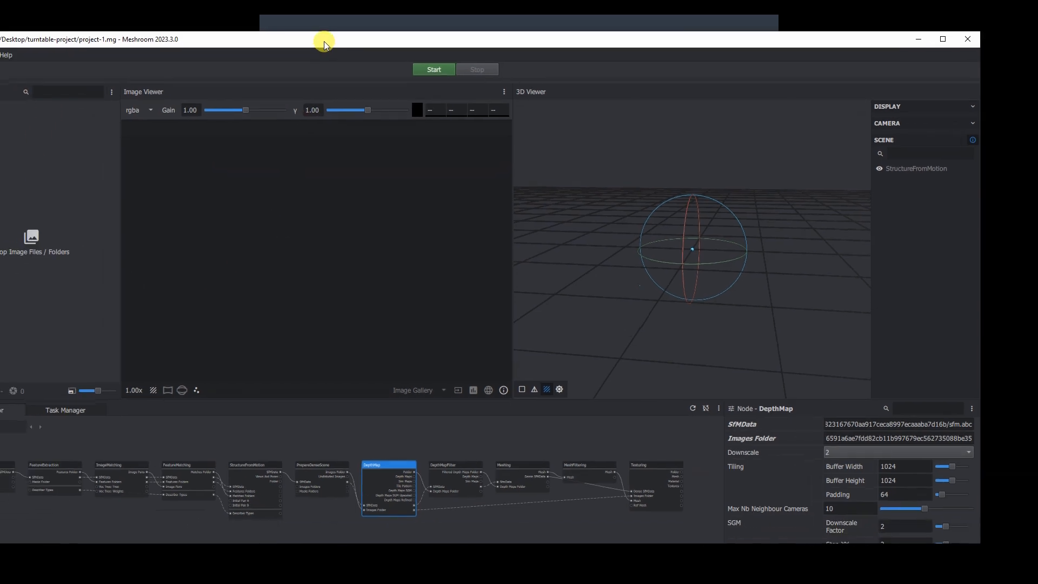
{"action": "double_click", "coordinate": [323, 41]}
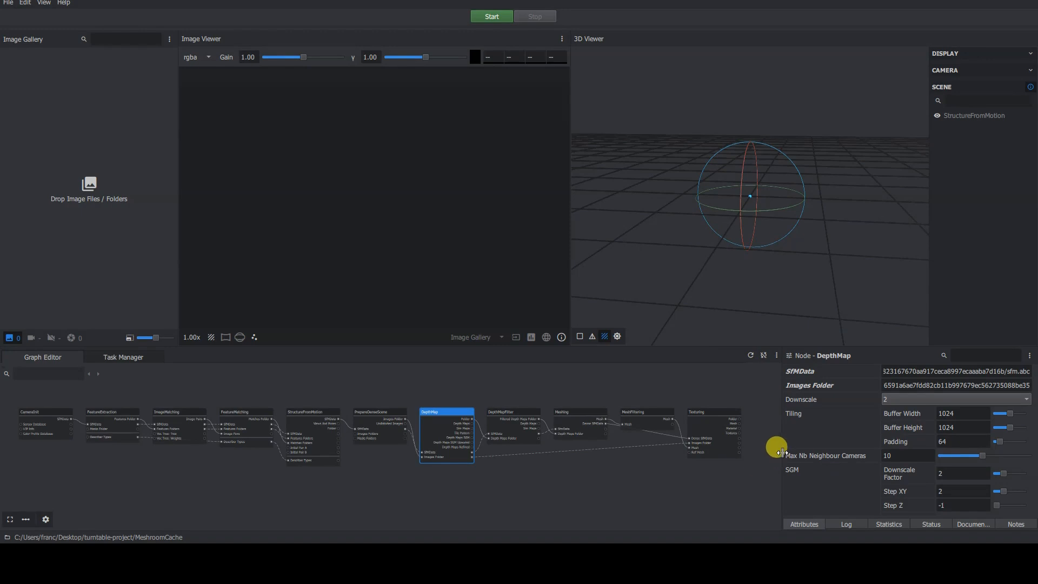
Narrow the Node panel further and fit the whole pipeline in the Graph Editor.
{"action": "left_click_drag", "start_coordinate": [782, 453], "coordinate": [811, 451]}
{"action": "scroll", "coordinate": [612, 480], "scroll_direction": "up", "scroll_amount": 1}
{"action": "middle_click_drag", "start_coordinate": [506, 458], "coordinate": [548, 465]}
{"action": "scroll", "coordinate": [279, 474], "scroll_direction": "up", "scroll_amount": 3}
{"action": "middle_click_drag", "start_coordinate": [274, 460], "coordinate": [643, 493]}
{"action": "middle_click_drag", "start_coordinate": [567, 487], "coordinate": [404, 482]}
{"action": "scroll", "coordinate": [483, 484], "scroll_direction": "down", "scroll_amount": 2}
{"action": "middle_click_drag", "start_coordinate": [672, 479], "coordinate": [518, 462]}
{"action": "scroll", "coordinate": [528, 461], "scroll_direction": "down", "scroll_amount": 1}
{"action": "middle_click_drag", "start_coordinate": [584, 455], "coordinate": [521, 444]}
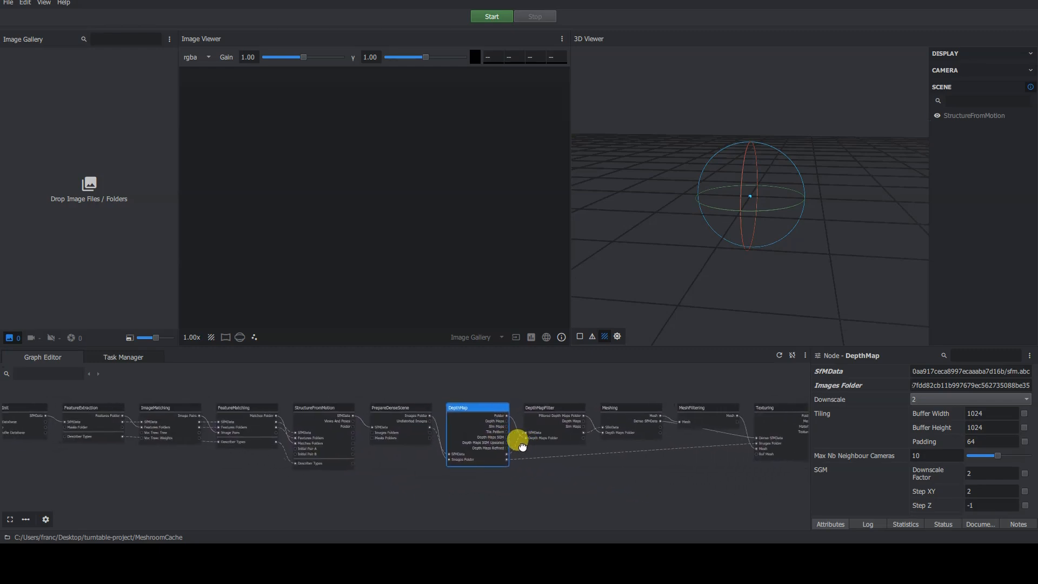
{"action": "scroll", "coordinate": [522, 446], "scroll_direction": "down", "scroll_amount": 1}
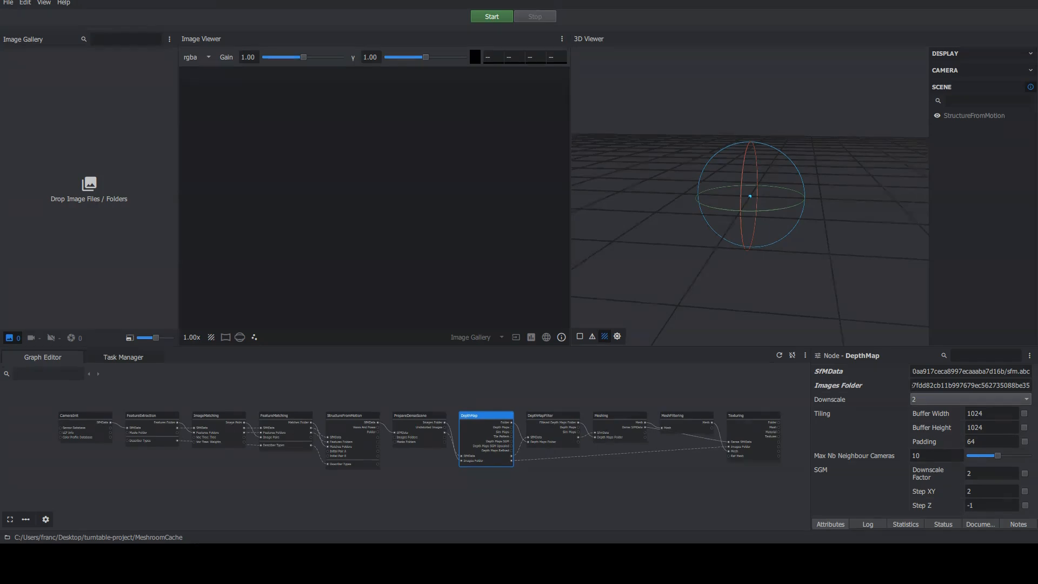
Select CameraInit, FeatureExtraction, ImageMatching and FeatureMatching in turn to inspect their attributes.
{"action": "left_click", "coordinate": [365, 442]}
{"action": "scroll", "coordinate": [303, 447], "scroll_direction": "up", "scroll_amount": 2}
{"action": "middle_click_drag", "start_coordinate": [303, 447], "coordinate": [661, 489]}
{"action": "scroll", "coordinate": [556, 455], "scroll_direction": "up", "scroll_amount": 2}
{"action": "left_click", "coordinate": [231, 396]}
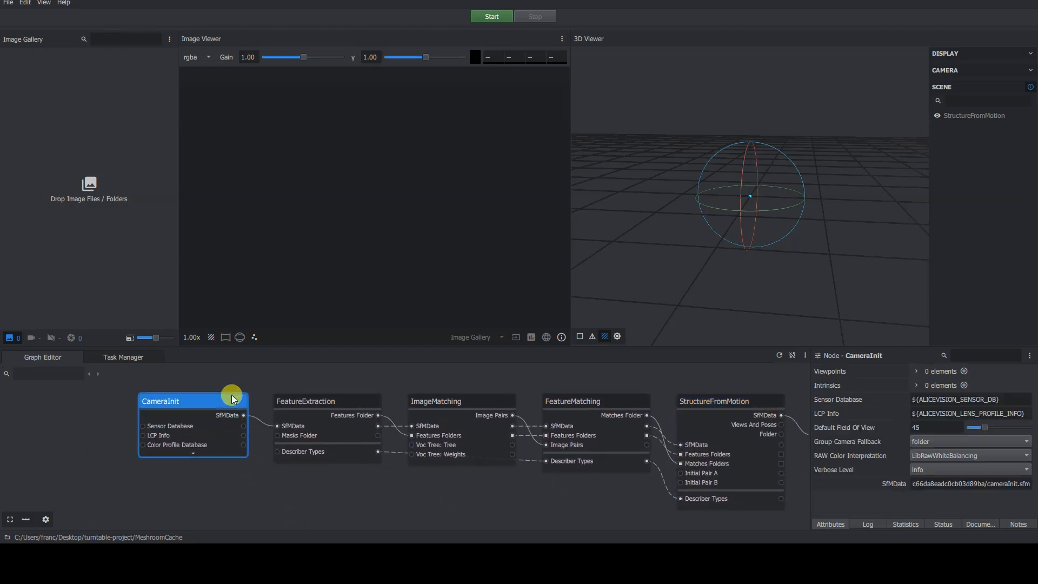
{"action": "left_click", "coordinate": [327, 400]}
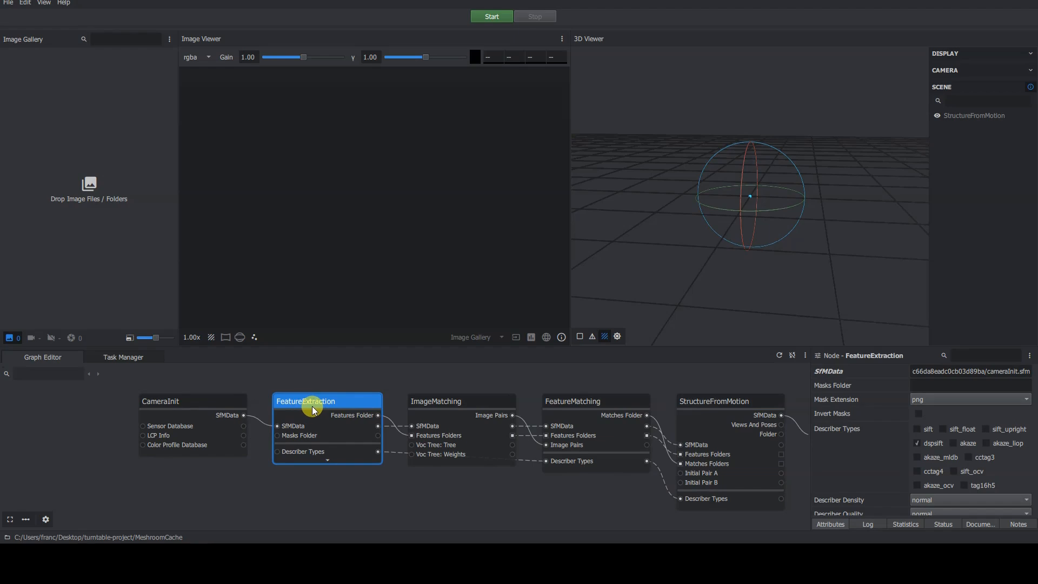
{"action": "left_click", "coordinate": [482, 400]}
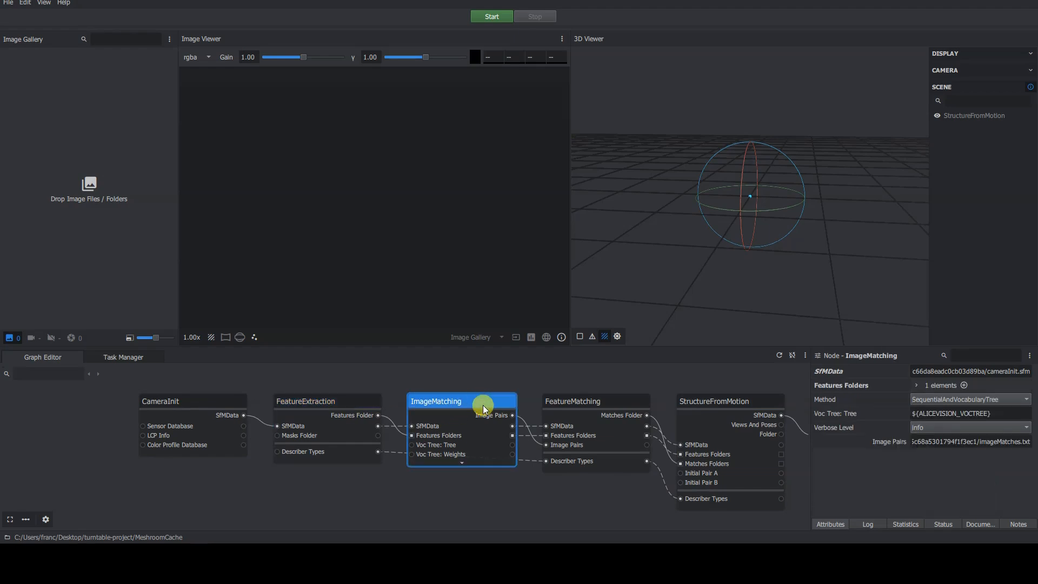
{"action": "left_click", "coordinate": [615, 402]}
Inspect the attributes of the StructureFromMotion, PrepareDenseScene and DepthMap nodes.
{"action": "left_click", "coordinate": [743, 422]}
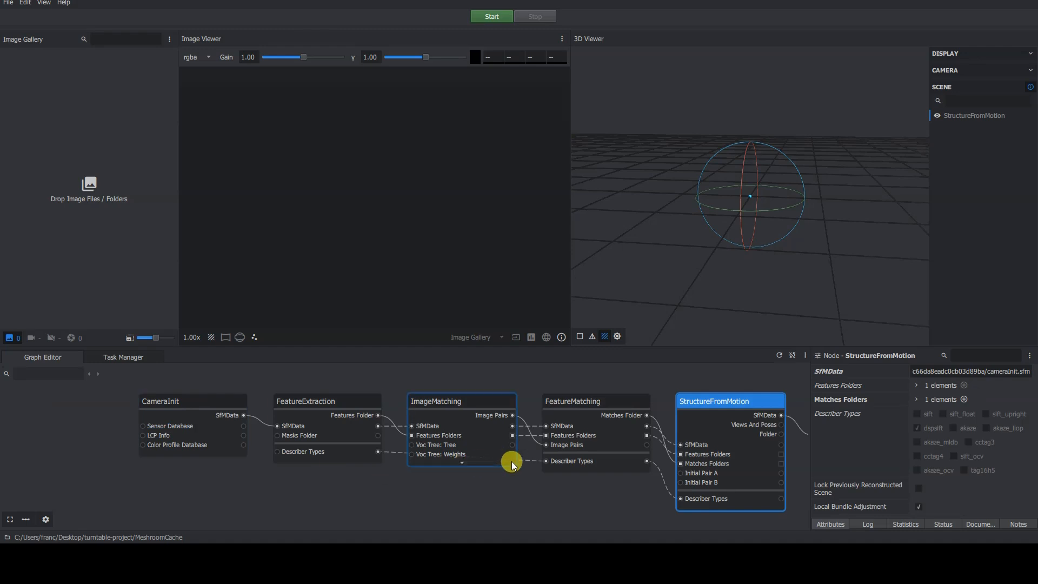
{"action": "middle_click_drag", "start_coordinate": [644, 492], "coordinate": [3, 493]}
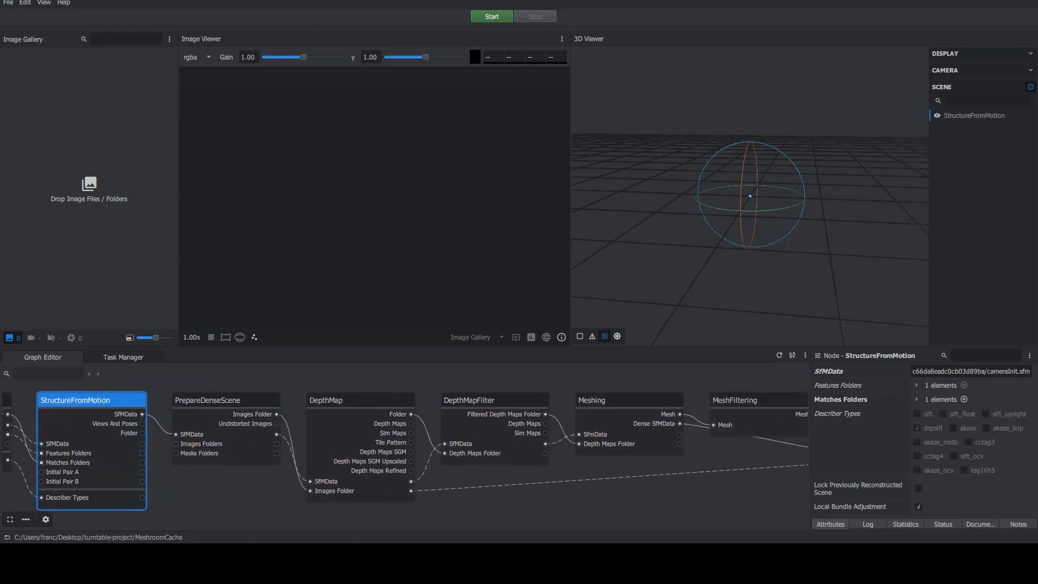
{"action": "middle_click_drag", "start_coordinate": [259, 496], "coordinate": [235, 494]}
{"action": "left_click", "coordinate": [218, 401]}
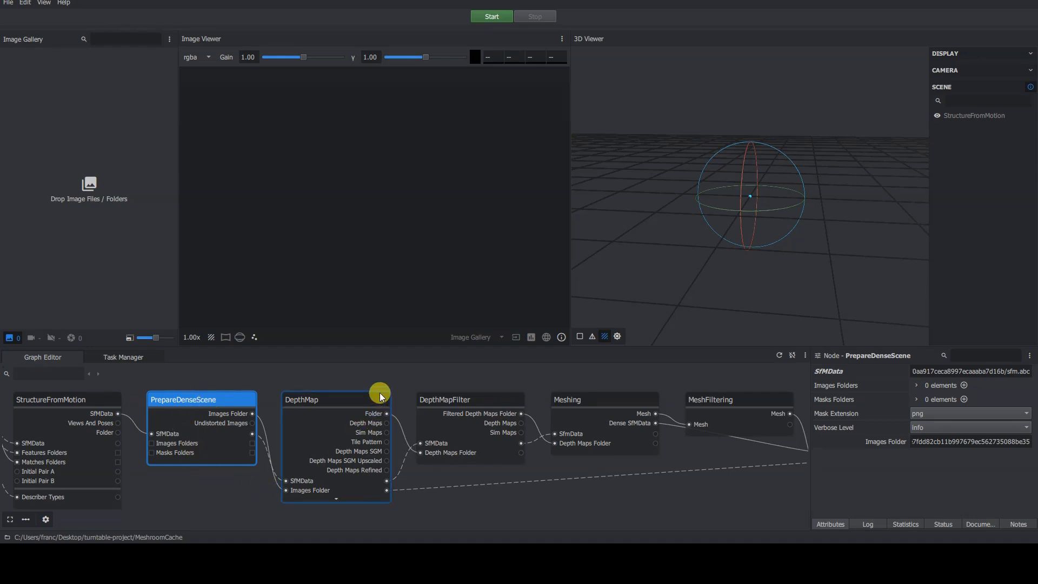
{"action": "left_click", "coordinate": [361, 395]}
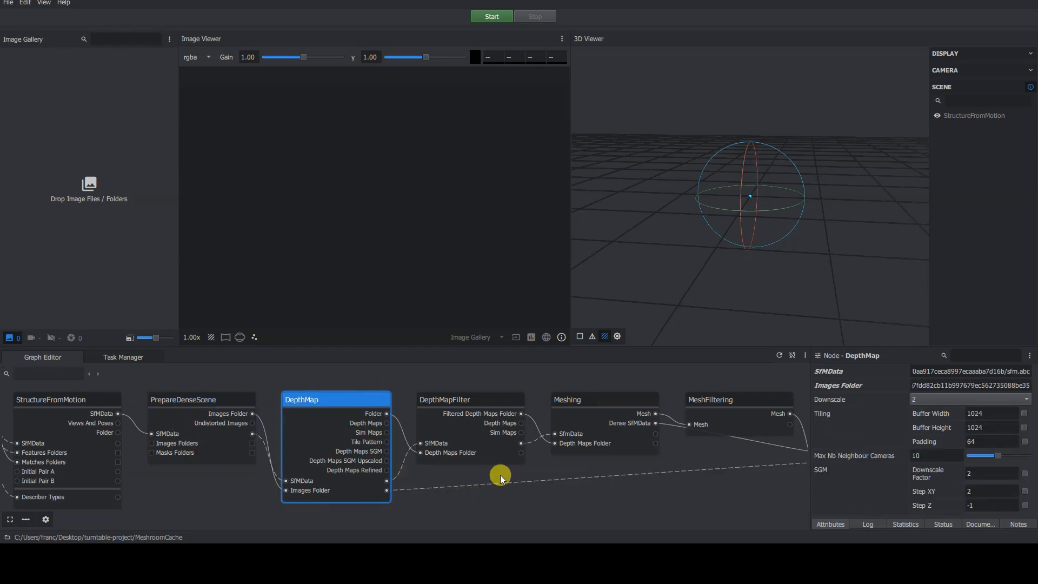
Select DepthMapFilter, Meshing and MeshFiltering in turn to inspect their attributes.
{"action": "left_click", "coordinate": [502, 385]}
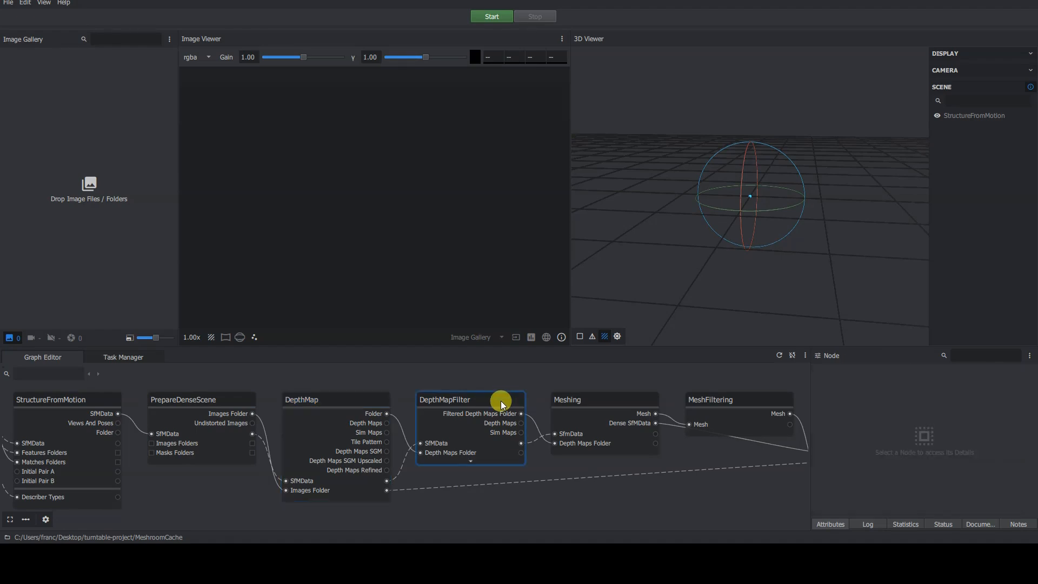
{"action": "left_click", "coordinate": [501, 403]}
{"action": "left_click", "coordinate": [630, 399]}
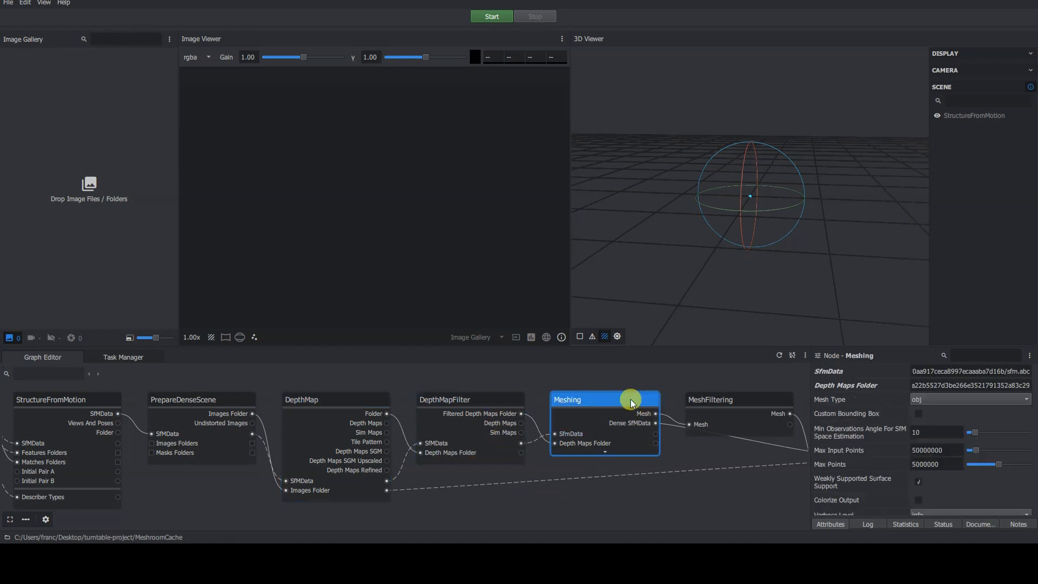
{"action": "left_click", "coordinate": [756, 400]}
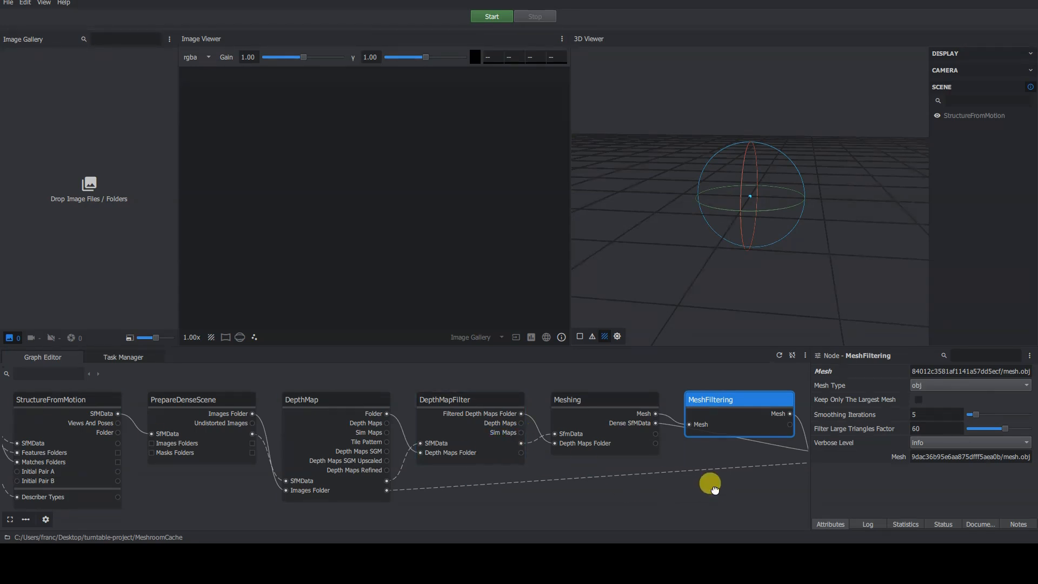
Move the MeshFiltering node up above the line between Meshing and Texturing.
{"action": "middle_click_drag", "start_coordinate": [707, 481], "coordinate": [520, 485]}
{"action": "left_click", "coordinate": [693, 397]}
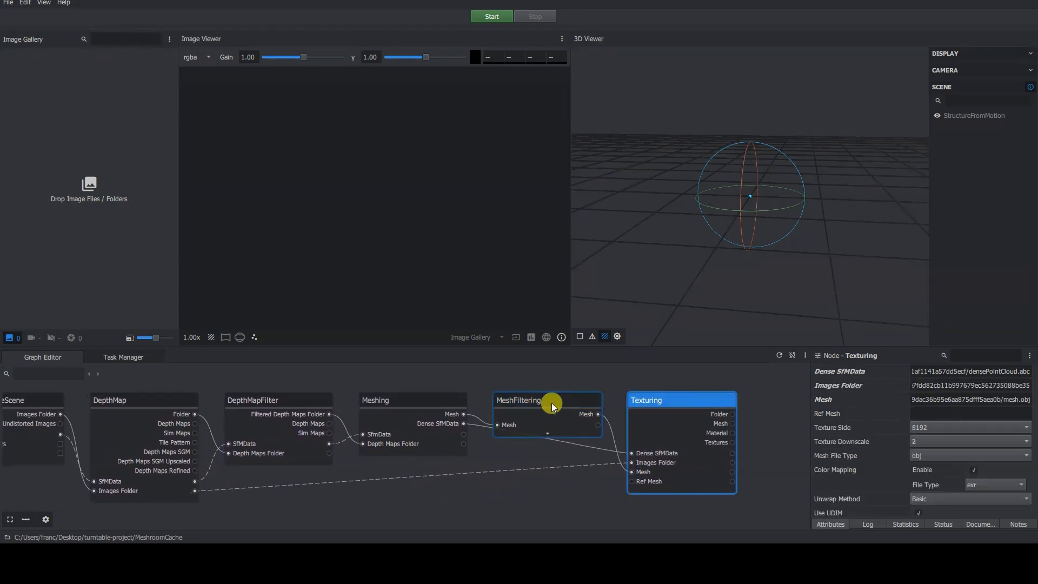
{"action": "left_click_drag", "start_coordinate": [551, 403], "coordinate": [554, 382]}
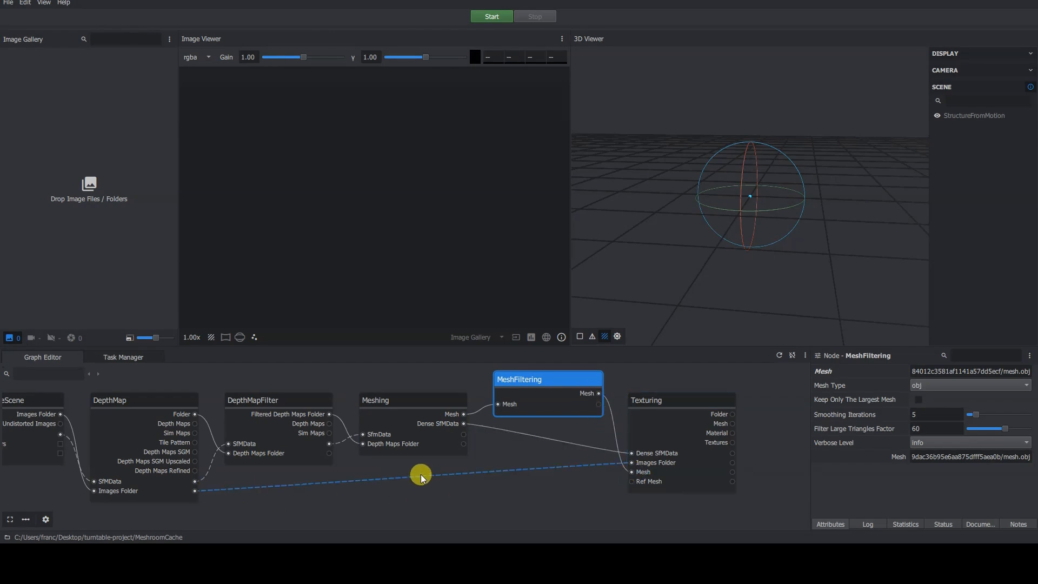
{"action": "left_click", "coordinate": [692, 407]}
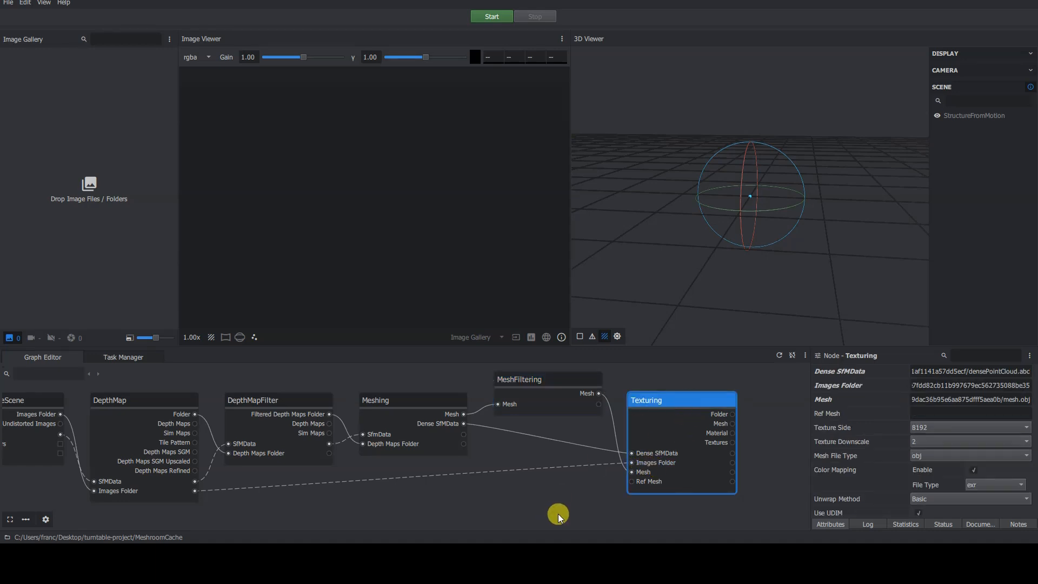
Widen the Node panel and open the Texturing node's texture File Type choices.
{"action": "left_click_drag", "start_coordinate": [809, 481], "coordinate": [759, 478]}
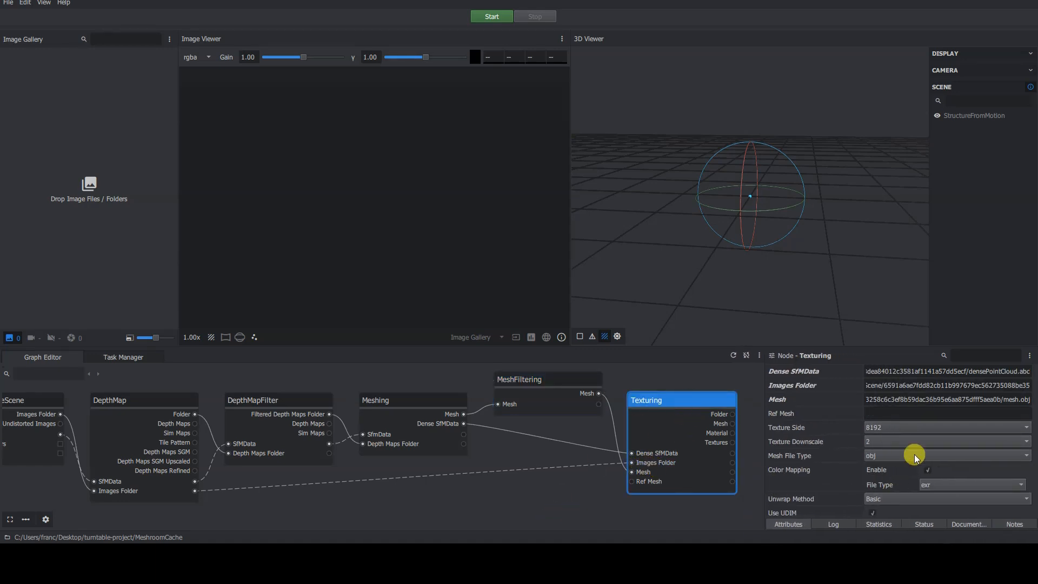
{"action": "left_click", "coordinate": [920, 491]}
{"action": "left_click", "coordinate": [957, 485]}
{"action": "left_click", "coordinate": [447, 492]}
Fit the whole pipeline and select StructureFromMotion, MeshFiltering and Texturing to review their attributes.
{"action": "scroll", "coordinate": [417, 466], "scroll_direction": "down", "scroll_amount": 3}
{"action": "middle_click_drag", "start_coordinate": [417, 466], "coordinate": [459, 433]}
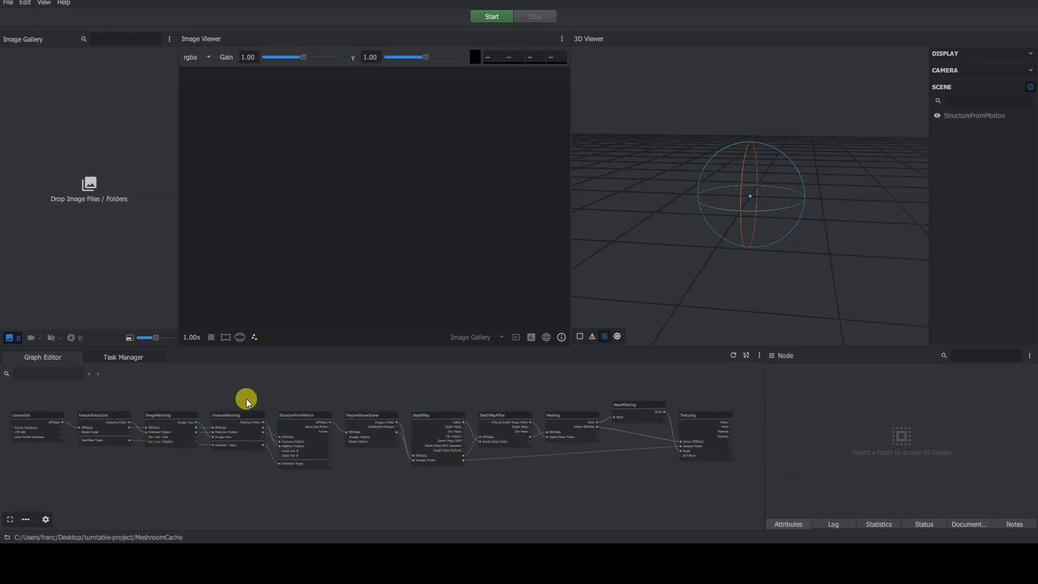
{"action": "left_click", "coordinate": [303, 416]}
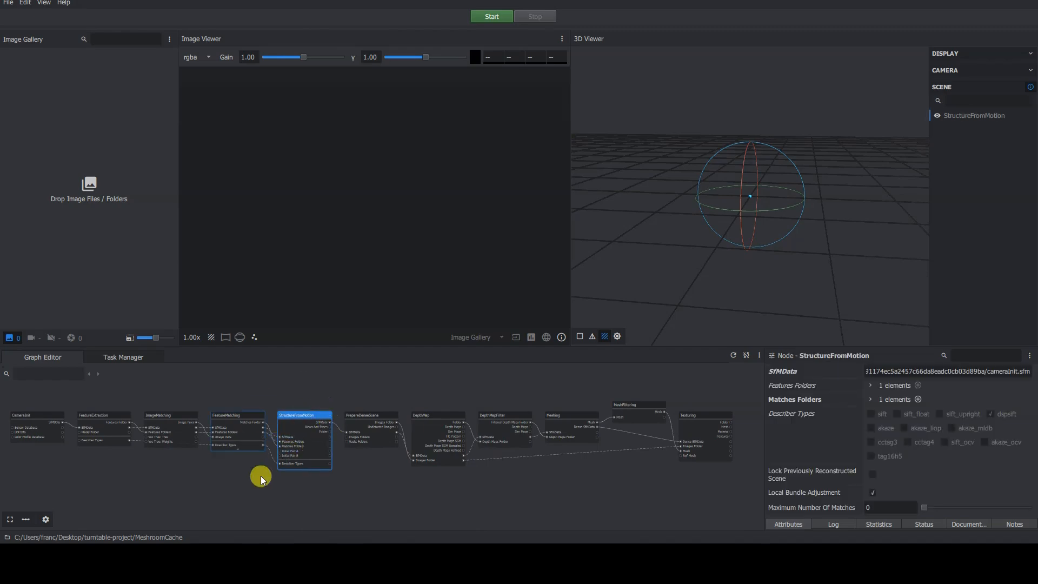
{"action": "left_click", "coordinate": [637, 404]}
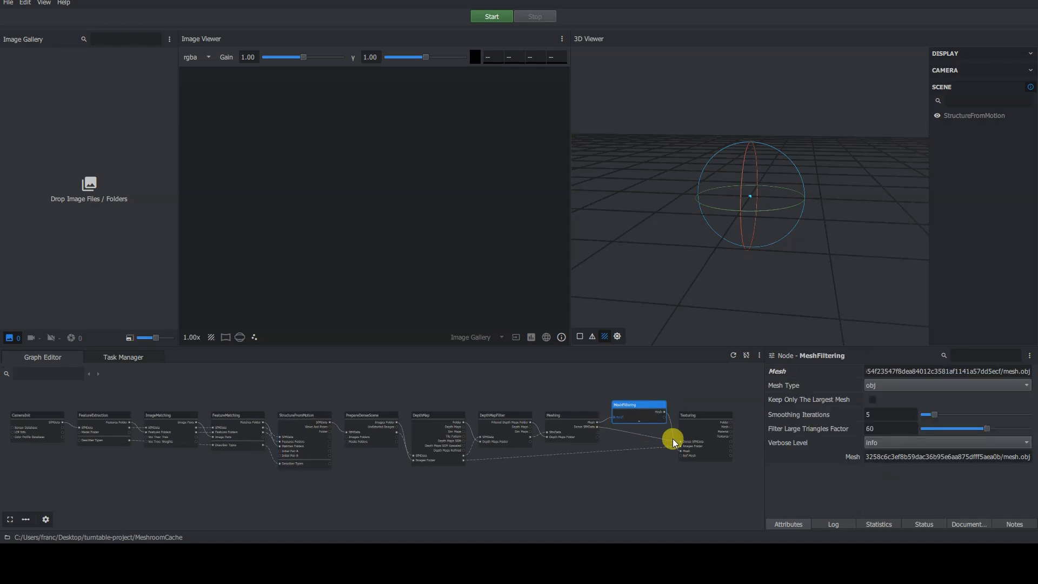
{"action": "left_click", "coordinate": [721, 416]}
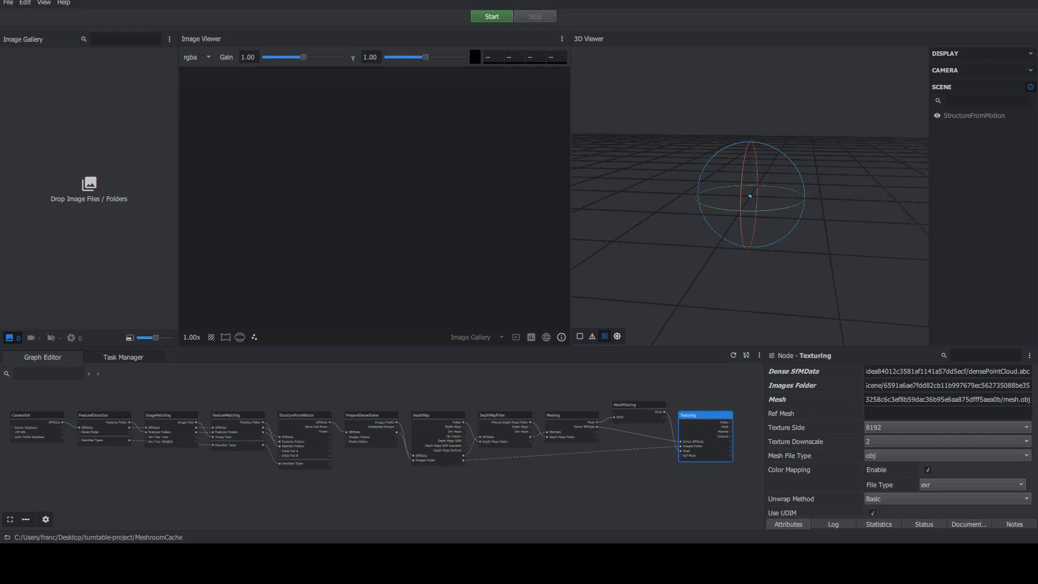
Lower the divider between the viewers and the Graph Editor to make the graph area shorter.
{"action": "left_click", "coordinate": [392, 503]}
{"action": "middle_click_drag", "start_coordinate": [390, 497], "coordinate": [404, 505]}
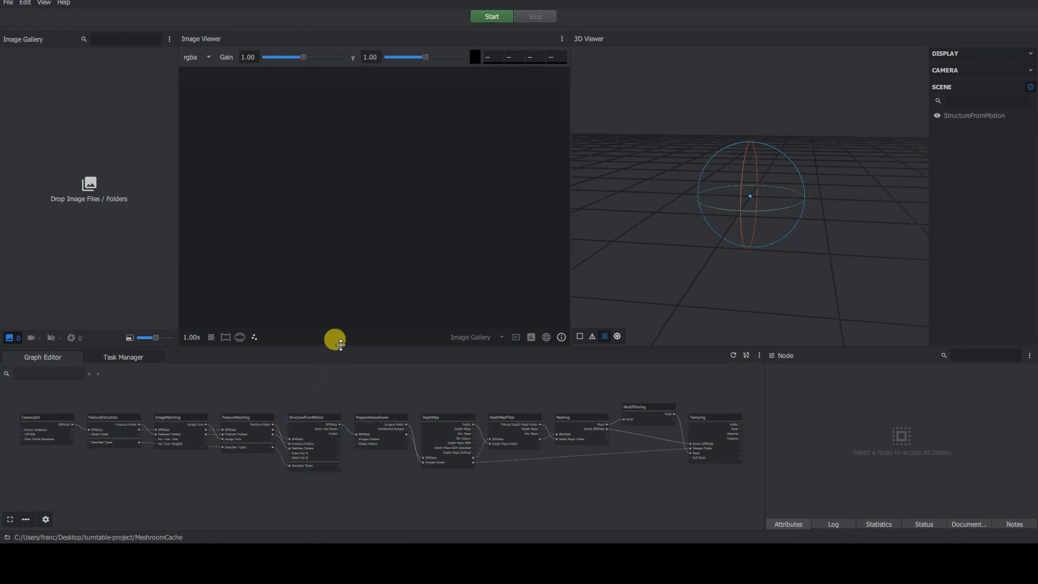
{"action": "left_click_drag", "start_coordinate": [336, 347], "coordinate": [342, 365]}
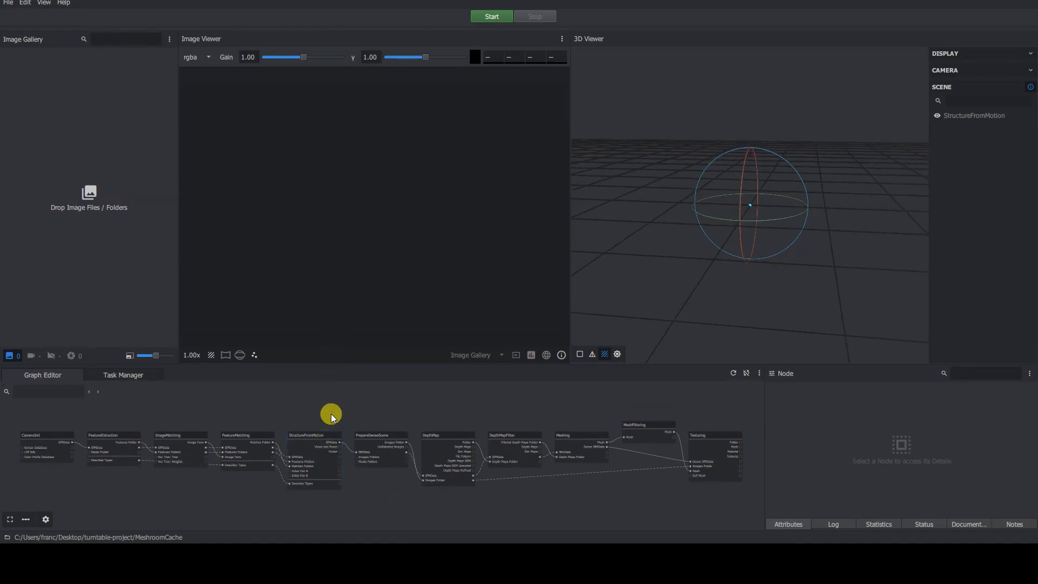
{"action": "middle_click_drag", "start_coordinate": [323, 408], "coordinate": [317, 407]}
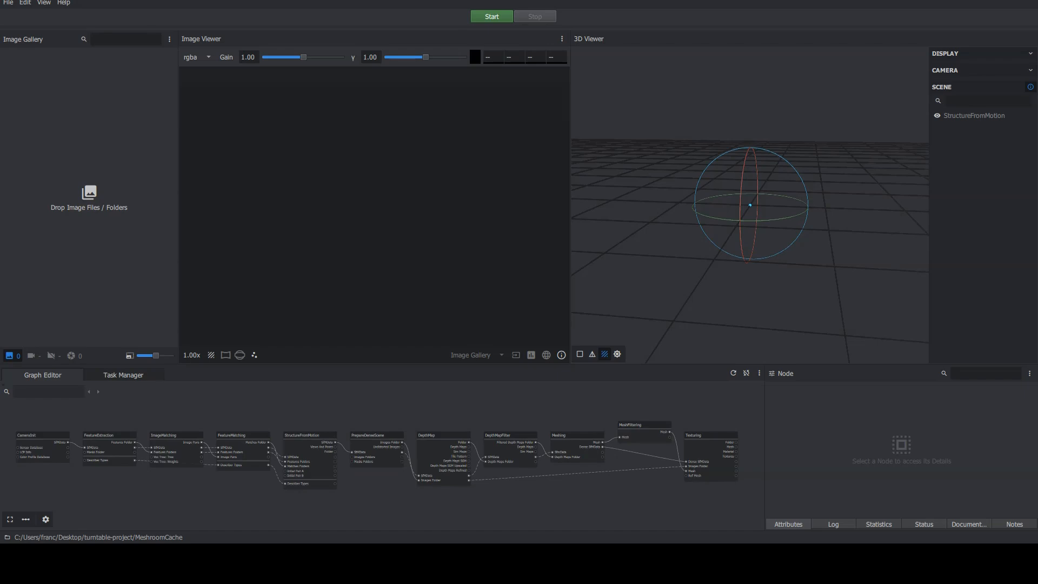
Switch to the file explorer, open the DCIM-originali folder, select all photos and drop them into the Image Gallery.
{"action": "key", "text": "alt+Tab"}
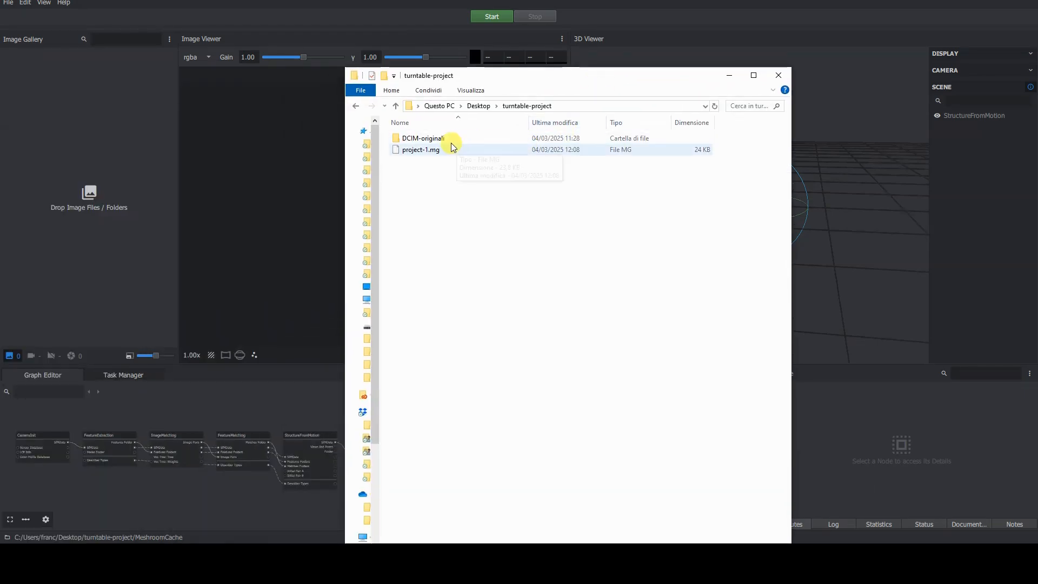
{"action": "double_click", "coordinate": [443, 139]}
{"action": "left_click", "coordinate": [424, 162]}
{"action": "key", "text": "ctrl+a"}
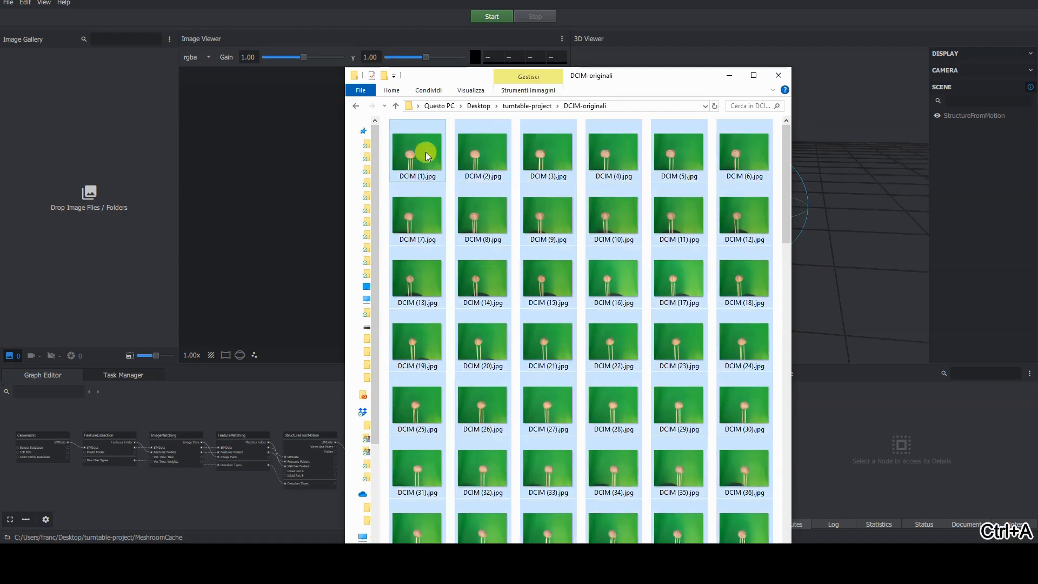
{"action": "left_click_drag", "start_coordinate": [426, 151], "coordinate": [99, 172]}
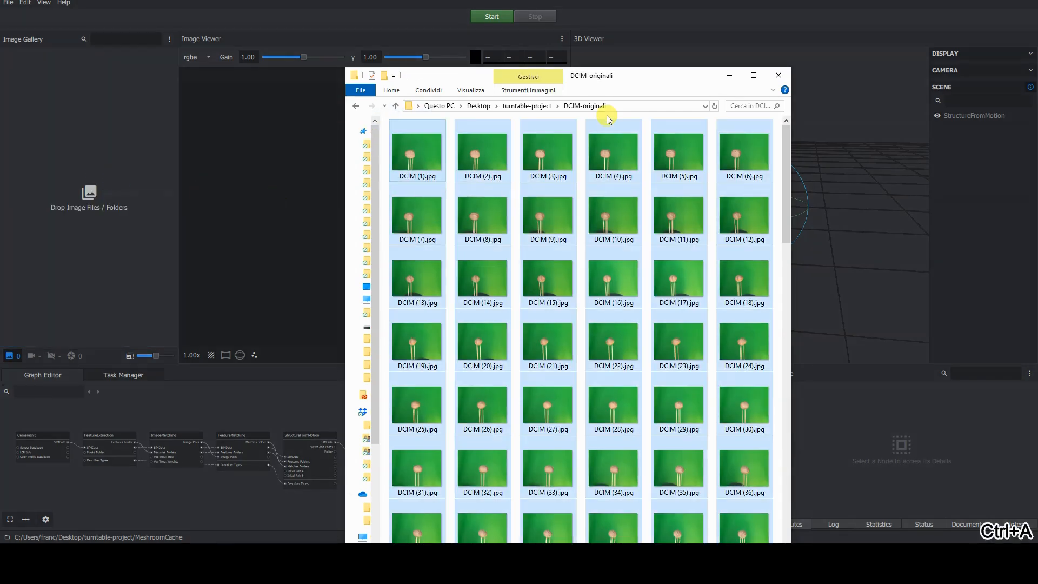
{"action": "left_click_drag", "start_coordinate": [669, 74], "coordinate": [0, 66]}
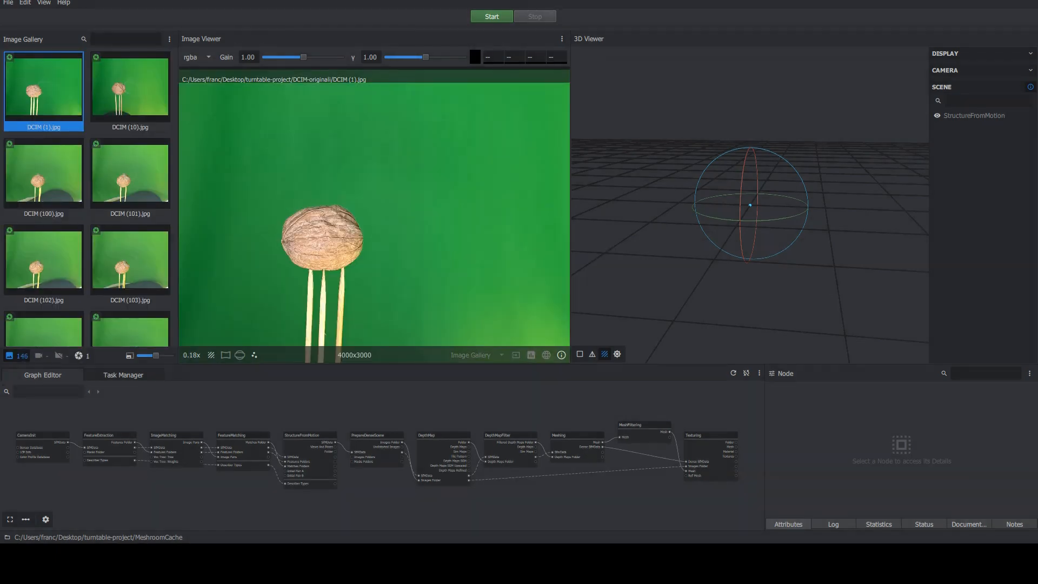
Save the project and show DCIM (10).jpg in the Image Viewer.
{"action": "key", "text": "ctrl+s"}
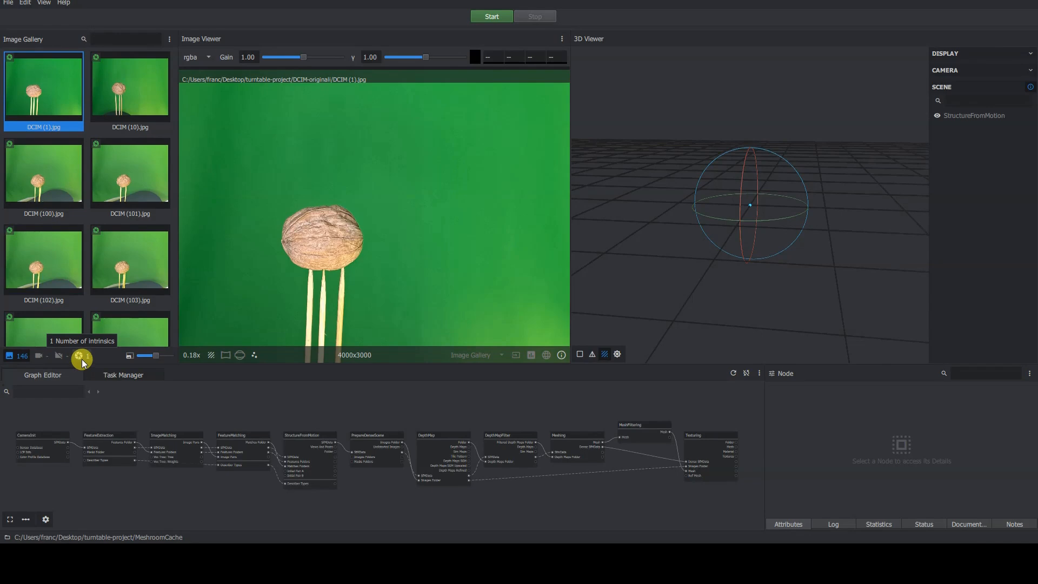
{"action": "left_click", "coordinate": [17, 358]}
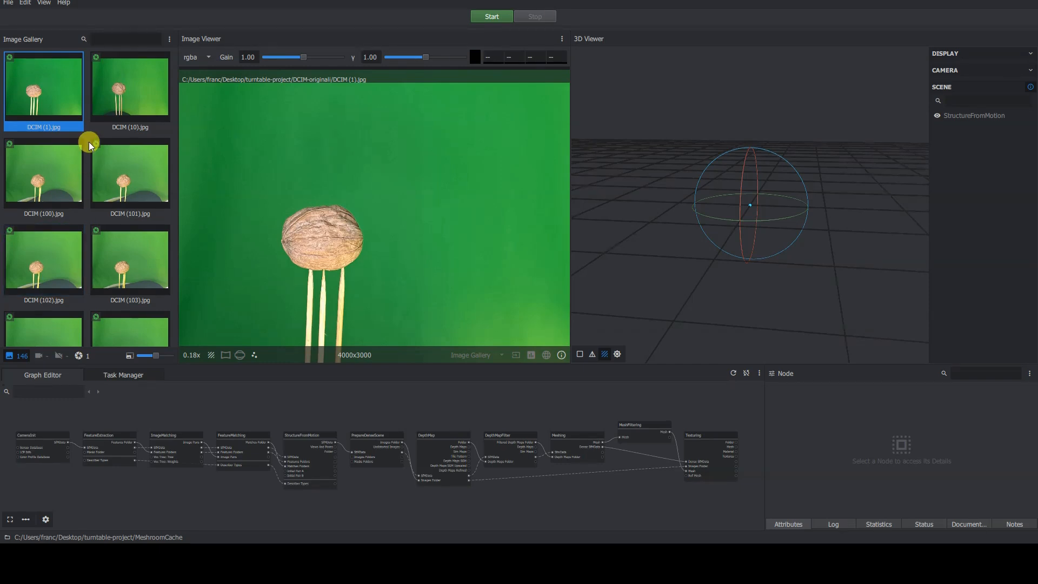
{"action": "left_click", "coordinate": [97, 58]}
{"action": "mouse_move", "coordinate": [98, 57]}
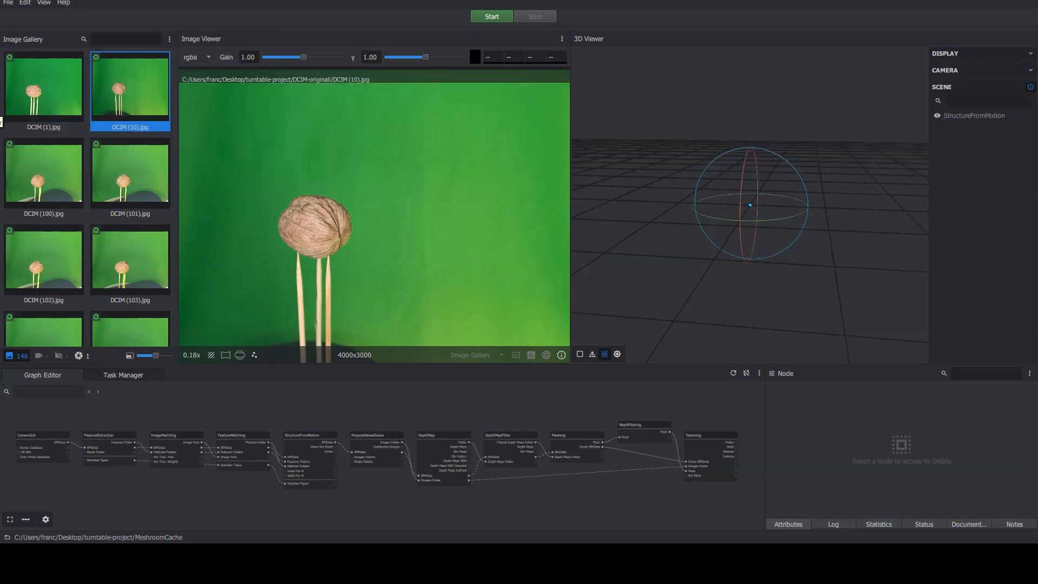
Set the FeatureMatching node's Minimal 2D Motion to 2.
{"action": "left_click", "coordinate": [252, 436]}
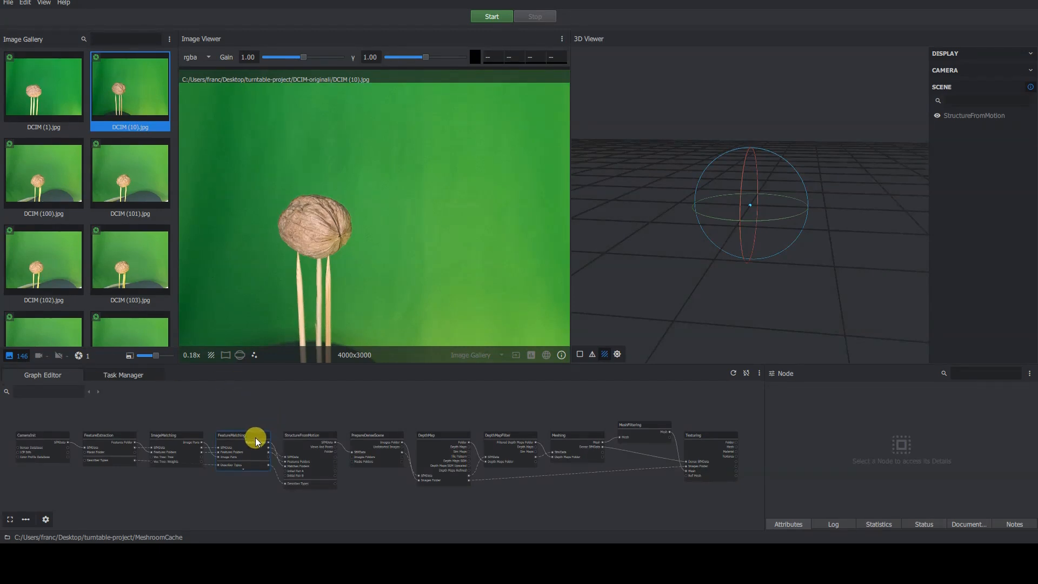
{"action": "scroll", "coordinate": [251, 427], "scroll_direction": "up", "scroll_amount": 5}
{"action": "middle_click_drag", "start_coordinate": [295, 453], "coordinate": [645, 423]}
{"action": "scroll", "coordinate": [676, 429], "scroll_direction": "up", "scroll_amount": 1}
{"action": "double_click", "coordinate": [872, 488]}
{"action": "type", "text": "2"}
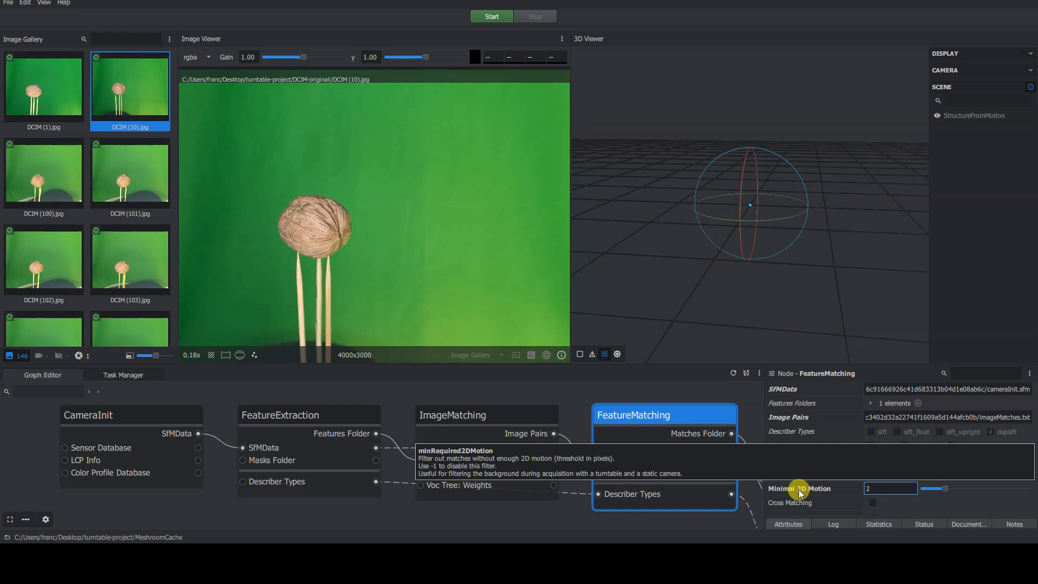
{"action": "left_click", "coordinate": [559, 484]}
{"action": "scroll", "coordinate": [494, 501], "scroll_direction": "down", "scroll_amount": 6}
{"action": "middle_click_drag", "start_coordinate": [669, 487], "coordinate": [353, 446]}
{"action": "key", "text": "f"}
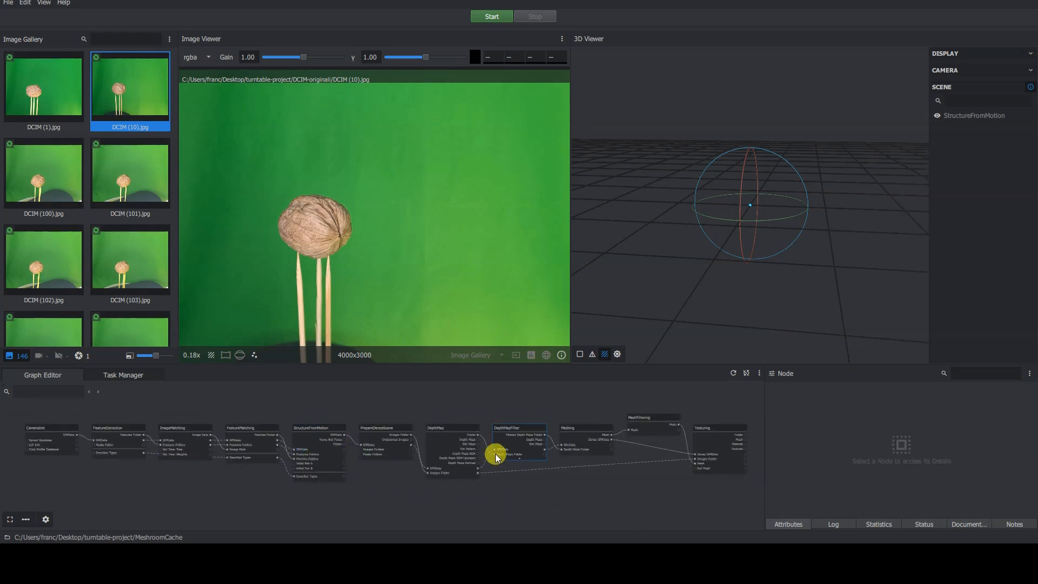
{"action": "left_click", "coordinate": [8, 2]}
{"action": "left_click", "coordinate": [33, 60]}
Add an ImageMasking node to the graph by searching for imagemas.
{"action": "scroll", "coordinate": [303, 465], "scroll_direction": "up", "scroll_amount": 8}
{"action": "scroll", "coordinate": [306, 486], "scroll_direction": "down", "scroll_amount": 8}
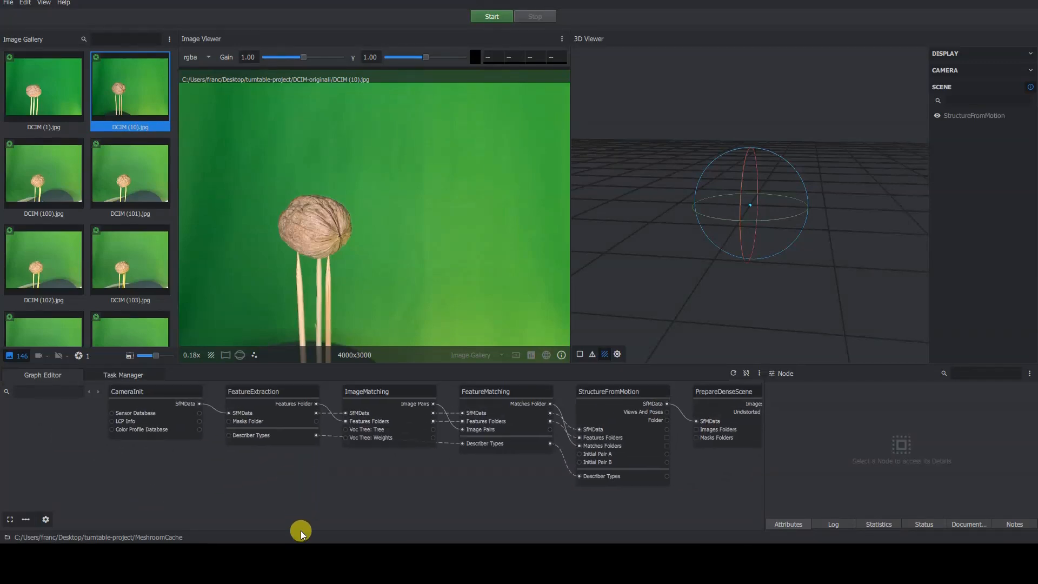
{"action": "right_click", "coordinate": [232, 495]}
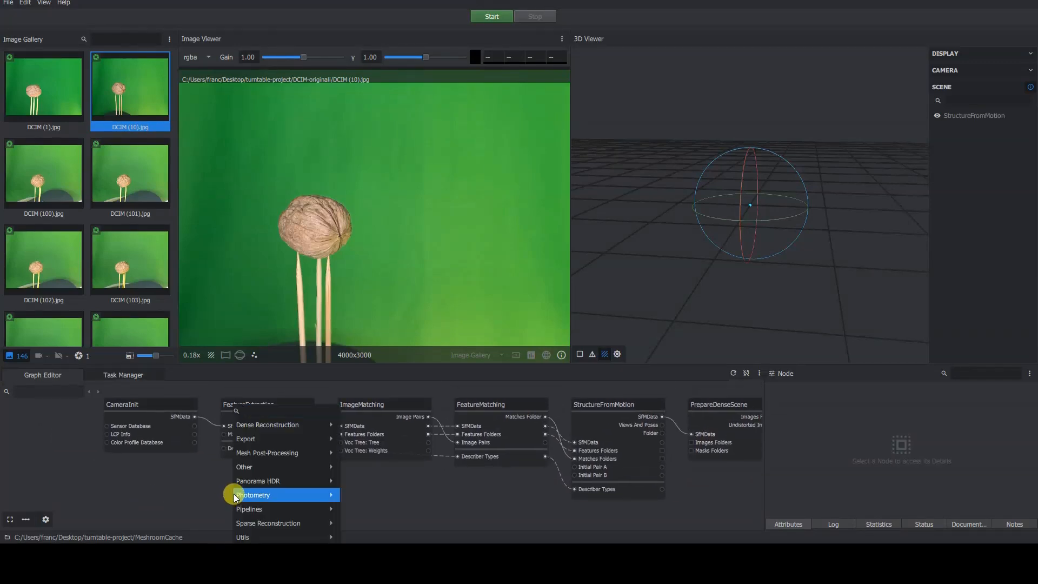
{"action": "mouse_move", "coordinate": [234, 494]}
{"action": "left_click", "coordinate": [291, 409]}
{"action": "type", "text": "imagemask"}
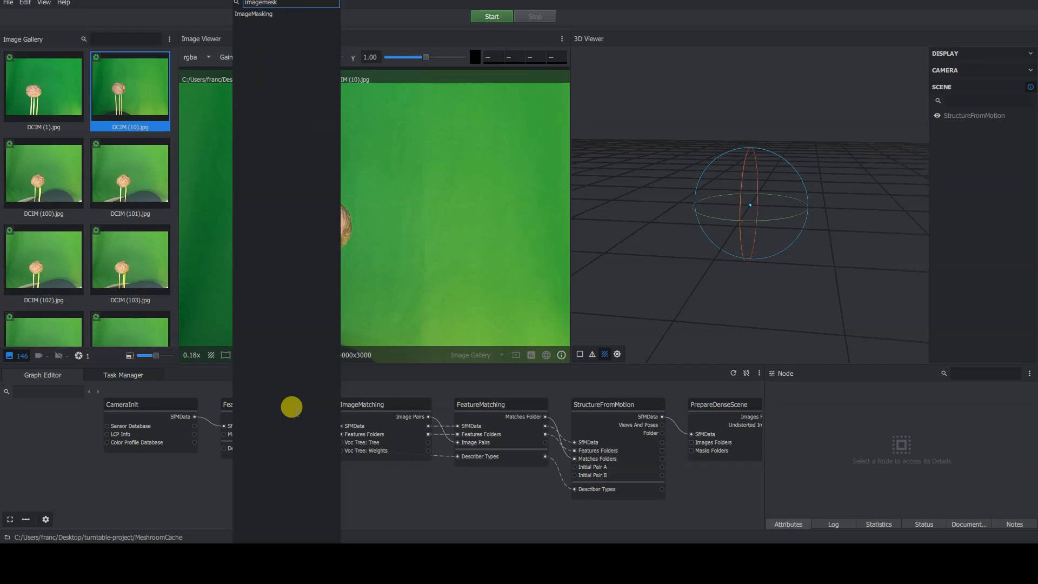
{"action": "left_click", "coordinate": [289, 14]}
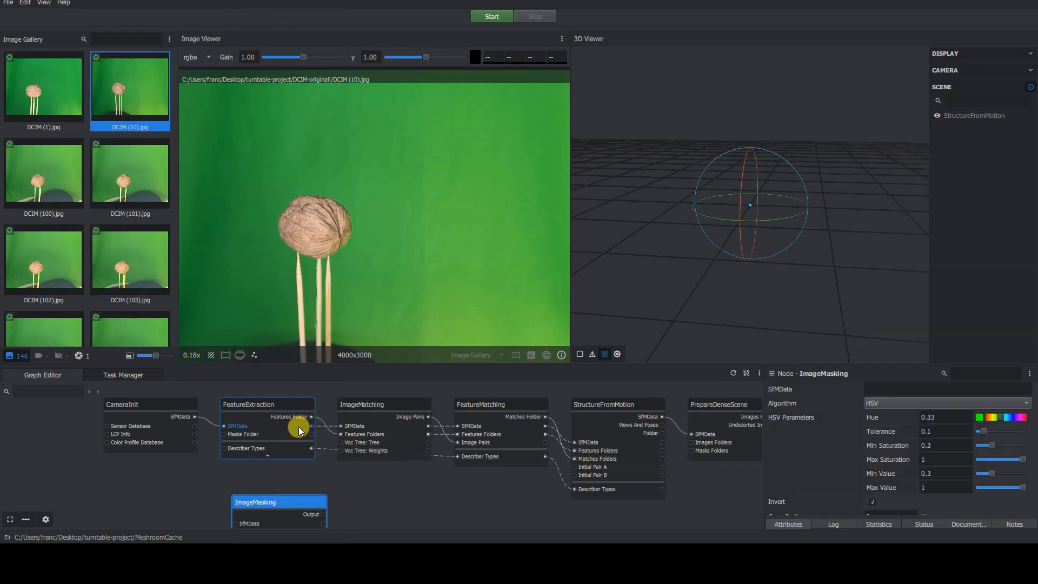
Place ImageMasking below CameraInit and connect CameraInit's SfMData to the ImageMasking SfMData input.
{"action": "left_click_drag", "start_coordinate": [282, 502], "coordinate": [202, 486]}
{"action": "left_click_drag", "start_coordinate": [144, 405], "coordinate": [75, 409]}
{"action": "left_click_drag", "start_coordinate": [200, 484], "coordinate": [177, 490]}
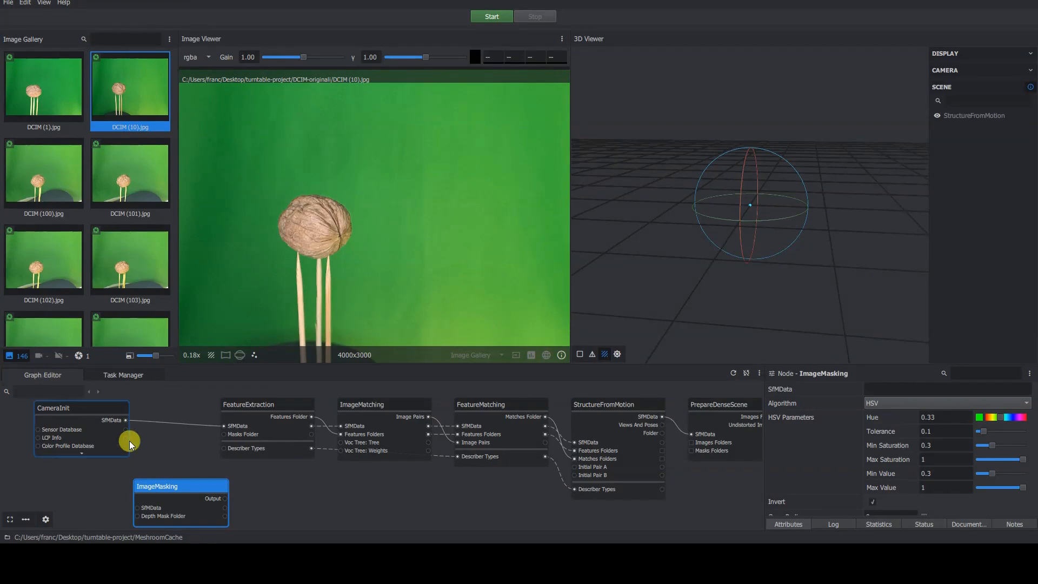
{"action": "left_click_drag", "start_coordinate": [126, 420], "coordinate": [151, 445]}
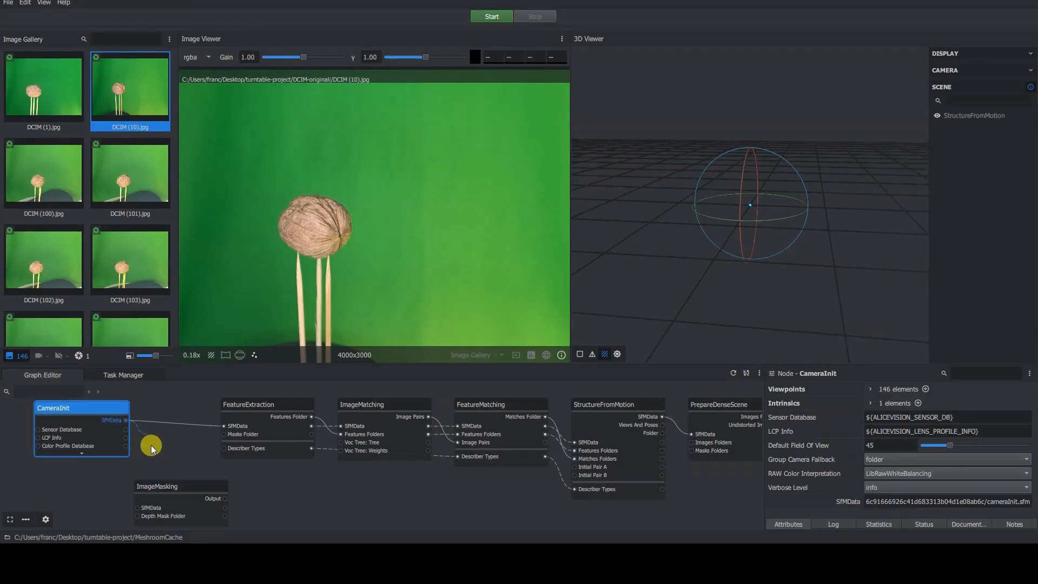
{"action": "left_click_drag", "start_coordinate": [131, 493], "coordinate": [137, 507]}
{"action": "left_click_drag", "start_coordinate": [96, 418], "coordinate": [80, 420]}
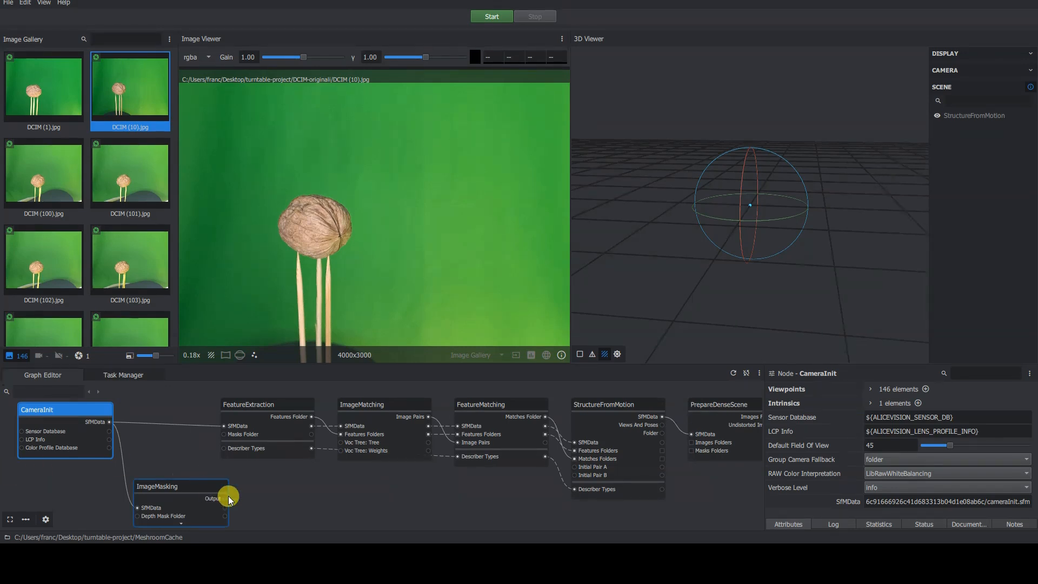
Connect ImageMasking's Output to FeatureExtraction's Masks Folder and PrepareDenseScene's Masks Folders.
{"action": "left_click_drag", "start_coordinate": [225, 498], "coordinate": [223, 434]}
{"action": "left_click_drag", "start_coordinate": [196, 483], "coordinate": [184, 481]}
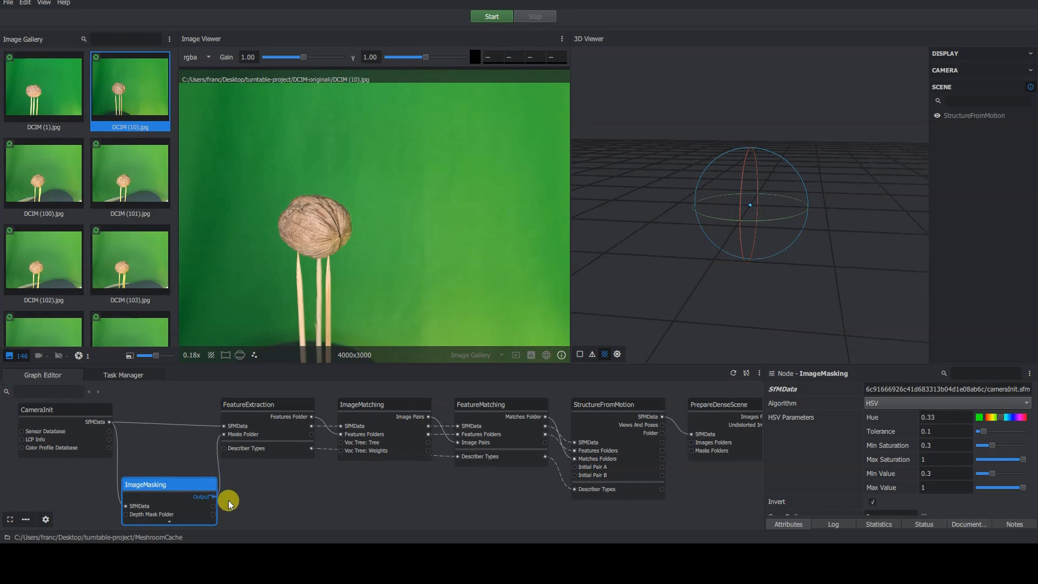
{"action": "left_click_drag", "start_coordinate": [690, 450], "coordinate": [690, 449]}
{"action": "left_click_drag", "start_coordinate": [699, 405], "coordinate": [702, 464]}
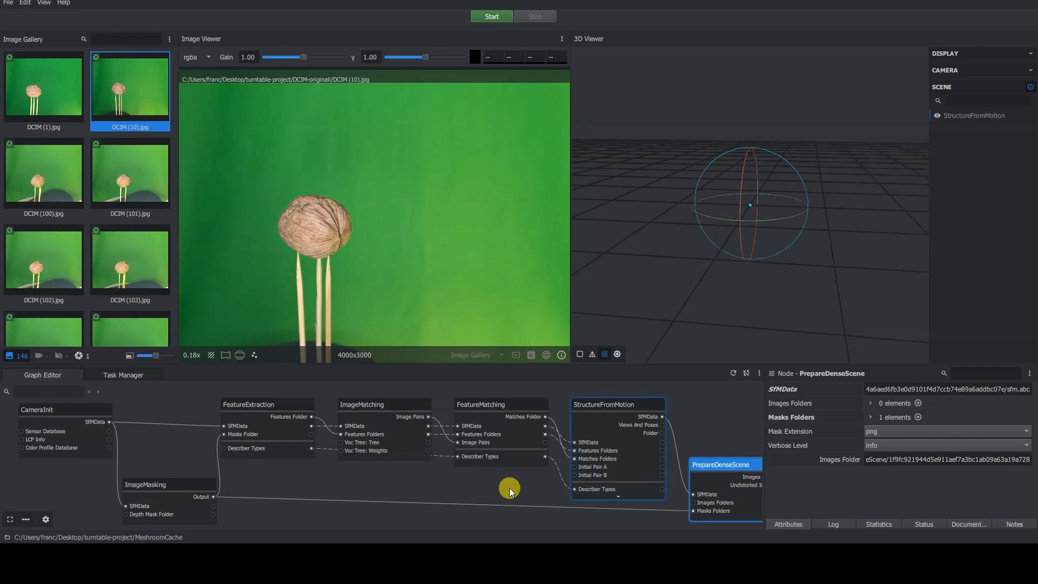
Widen the Node panel and set the ImageMasking Hue to 0.31.
{"action": "left_click", "coordinate": [173, 483]}
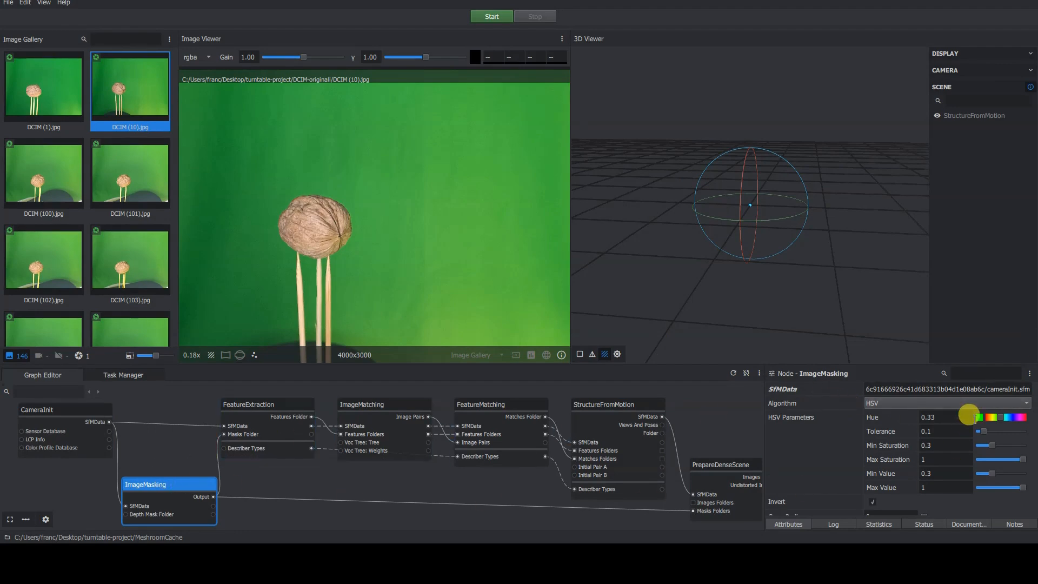
{"action": "left_click_drag", "start_coordinate": [763, 435], "coordinate": [642, 440]}
{"action": "mouse_move", "coordinate": [914, 417]}
{"action": "left_mouse_down"}
{"action": "mouse_move", "coordinate": [935, 417]}
{"action": "mouse_move", "coordinate": [921, 414]}
{"action": "left_mouse_up"}
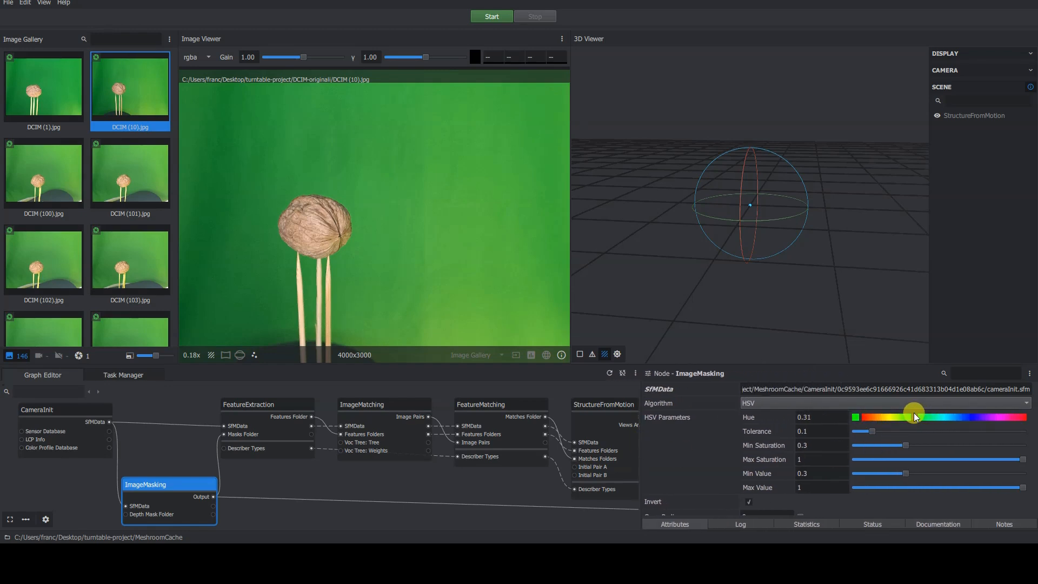
Set the ImageMasking Min Value to 0.35 and keep Max Saturation at its maximum.
{"action": "left_click", "coordinate": [905, 474]}
{"action": "left_click_drag", "start_coordinate": [906, 473], "coordinate": [913, 469]}
{"action": "mouse_move", "coordinate": [1021, 459]}
{"action": "left_mouse_down"}
{"action": "mouse_move", "coordinate": [1001, 460]}
{"action": "mouse_move", "coordinate": [1024, 460]}
{"action": "left_mouse_up"}
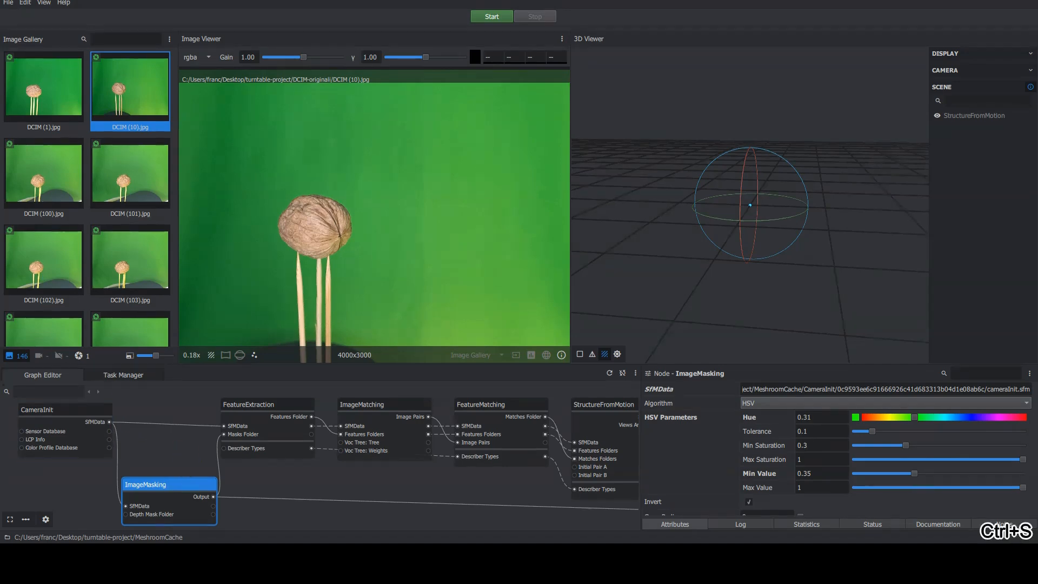
Remove the ImageMasking node from the graph and move the CameraInit node next to FeatureExtraction.
{"action": "right_click", "coordinate": [177, 485]}
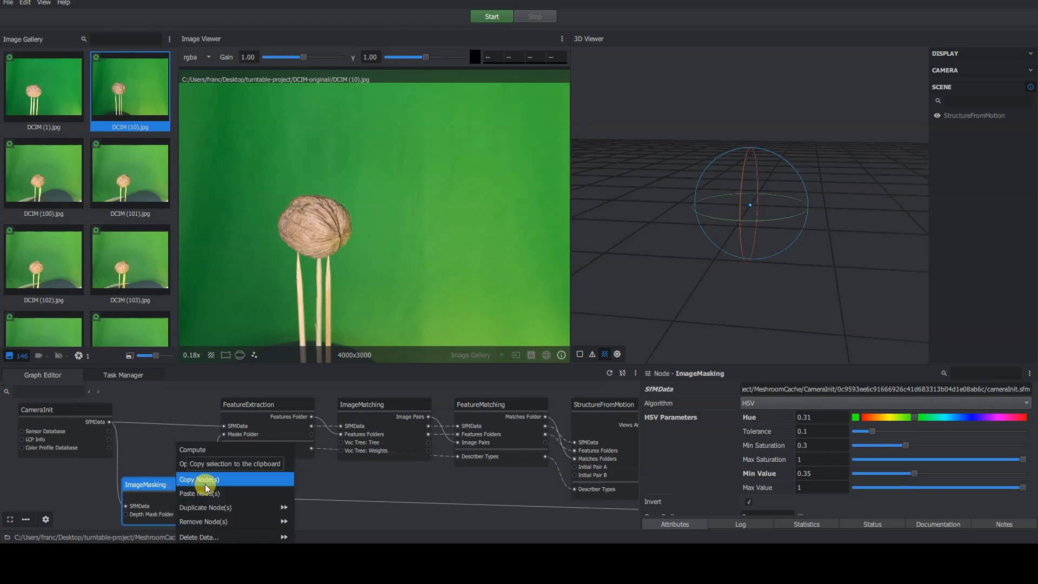
{"action": "left_click", "coordinate": [258, 518]}
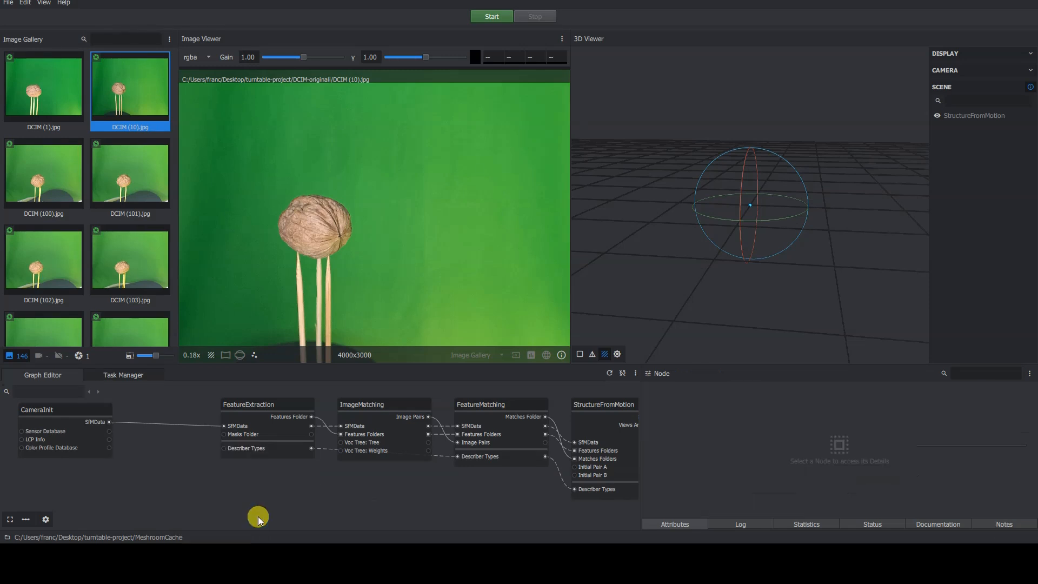
{"action": "left_click_drag", "start_coordinate": [111, 418], "coordinate": [200, 415]}
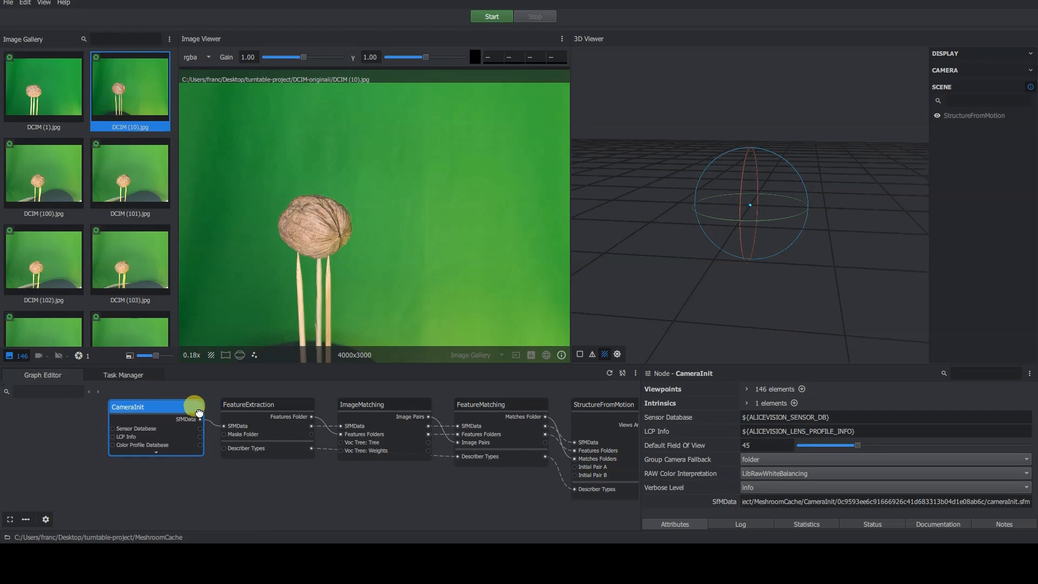
Narrow the Node panel and remove all imported images from the project.
{"action": "scroll", "coordinate": [359, 476], "scroll_direction": "down", "scroll_amount": 3}
{"action": "left_click_drag", "start_coordinate": [645, 515], "coordinate": [768, 488]}
{"action": "middle_click_drag", "start_coordinate": [626, 489], "coordinate": [436, 485]}
{"action": "scroll", "coordinate": [407, 489], "scroll_direction": "down", "scroll_amount": 1}
{"action": "middle_click_drag", "start_coordinate": [559, 471], "coordinate": [528, 462]}
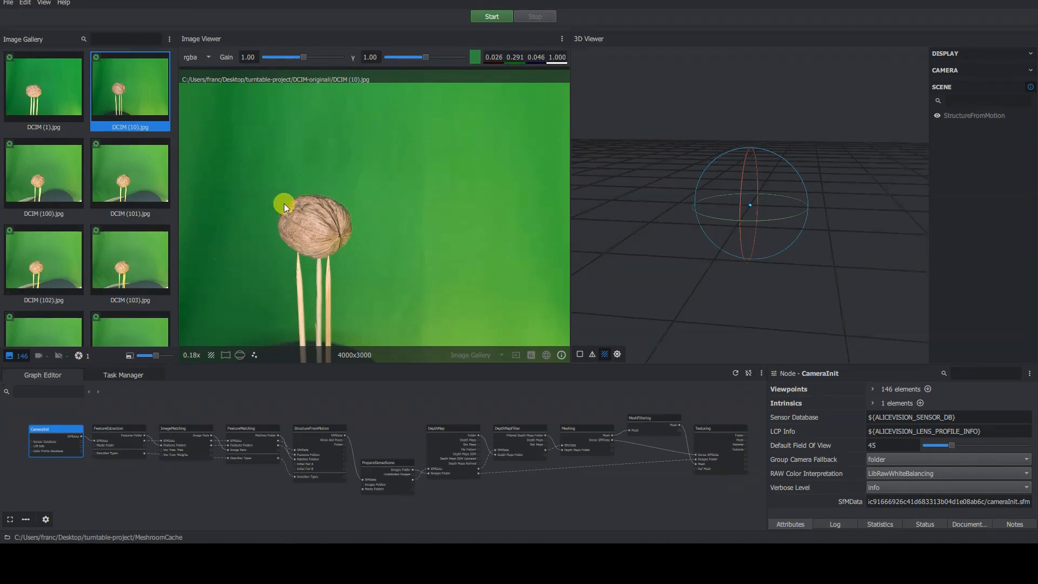
{"action": "left_click", "coordinate": [10, 3]}
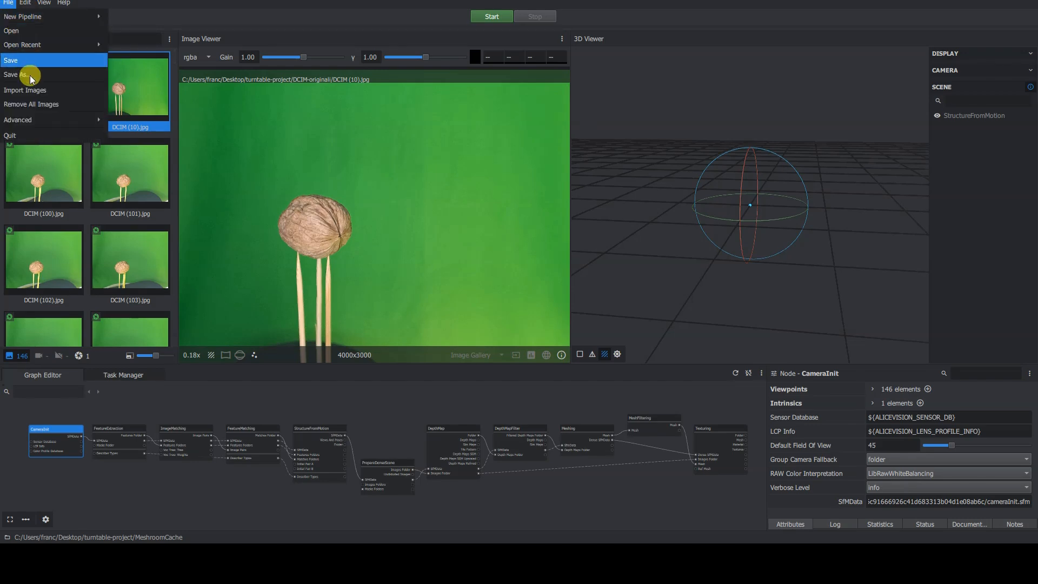
{"action": "left_click", "coordinate": [50, 105]}
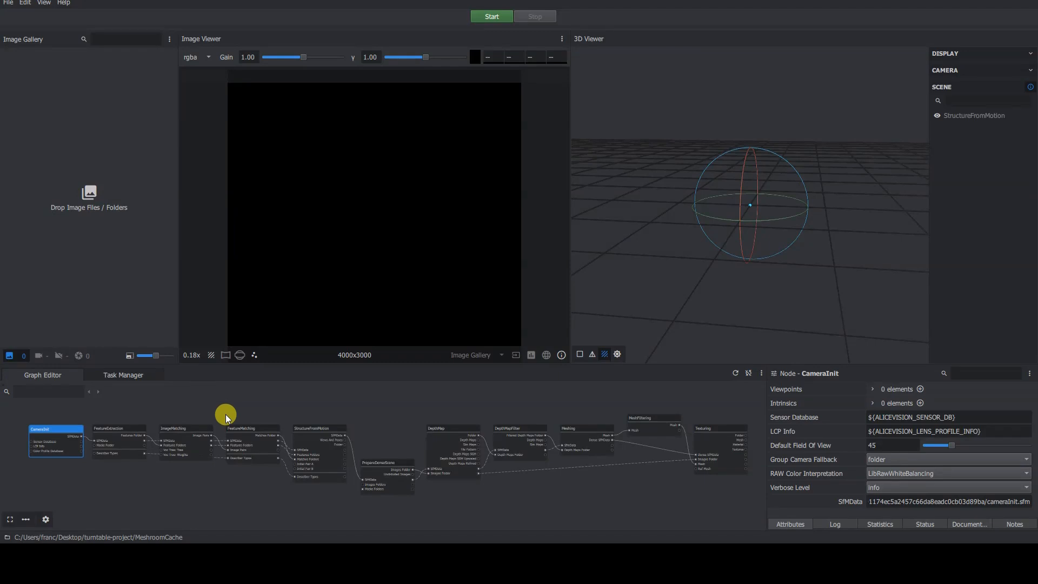
Inspect the pipeline nodes in the graph, selecting the FeatureMatching node to view its attributes.
{"action": "left_click_drag", "start_coordinate": [391, 462], "coordinate": [391, 420]}
{"action": "left_click", "coordinate": [268, 433]}
{"action": "scroll", "coordinate": [268, 433], "scroll_direction": "up", "scroll_amount": 4}
{"action": "scroll", "coordinate": [268, 433], "scroll_direction": "up", "scroll_amount": 1}
{"action": "middle_click_drag", "start_coordinate": [269, 433], "coordinate": [380, 424]}
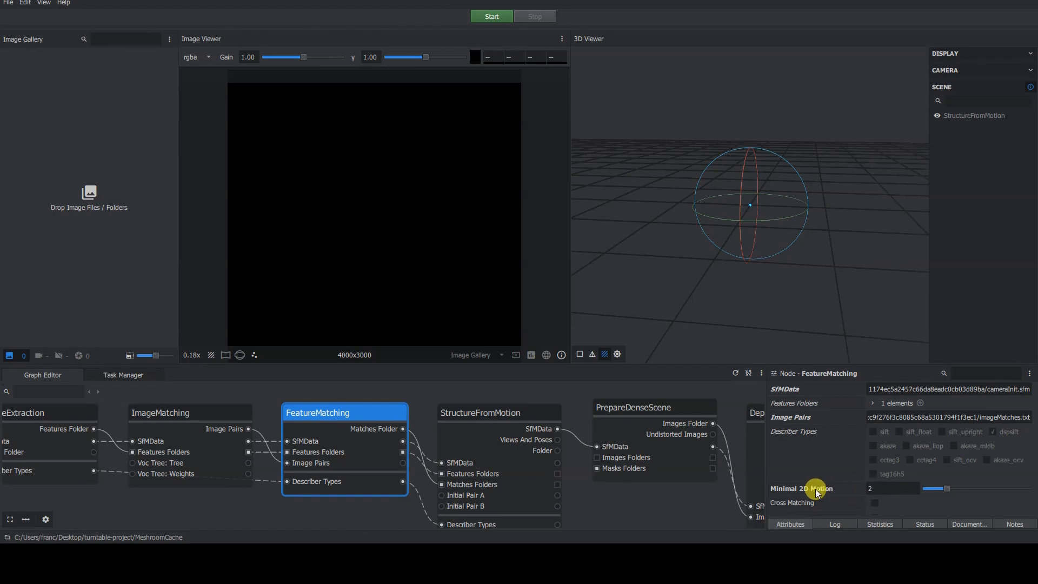
{"action": "scroll", "coordinate": [382, 464], "scroll_direction": "down", "scroll_amount": 5}
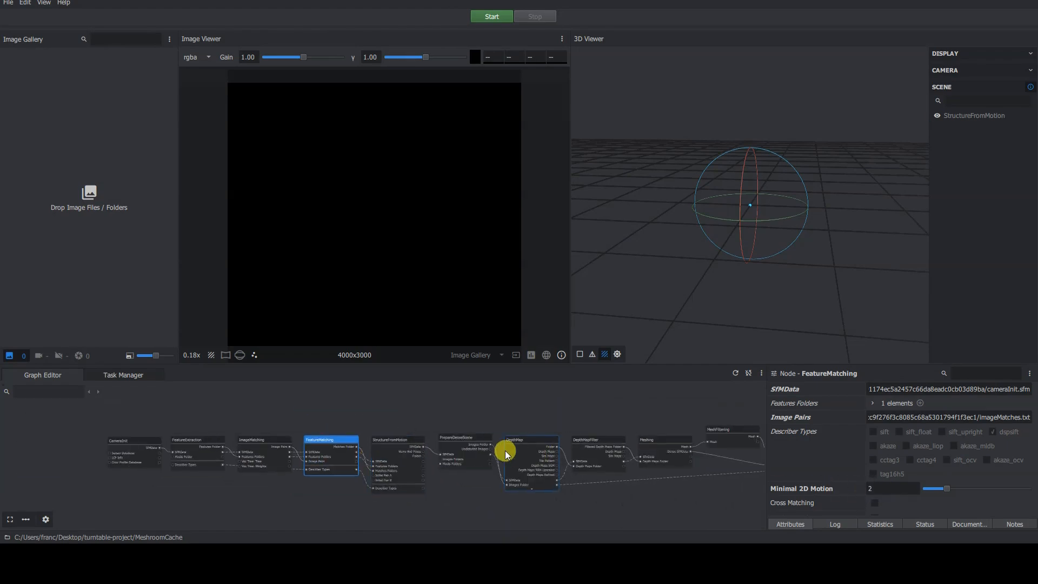
{"action": "middle_click_drag", "start_coordinate": [521, 444], "coordinate": [505, 437]}
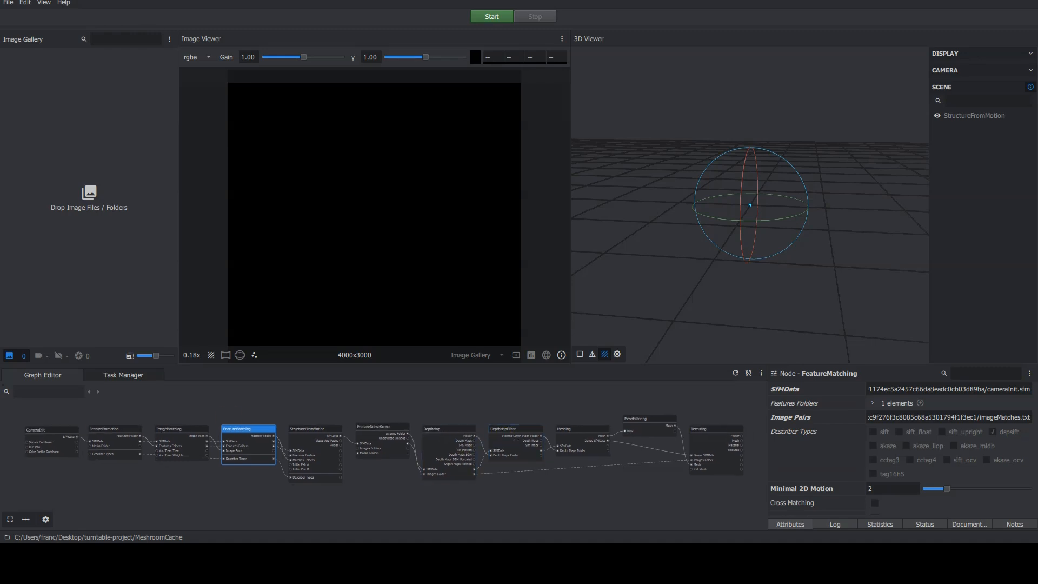
Save the project and start quitting the application.
{"action": "left_click", "coordinate": [15, 4]}
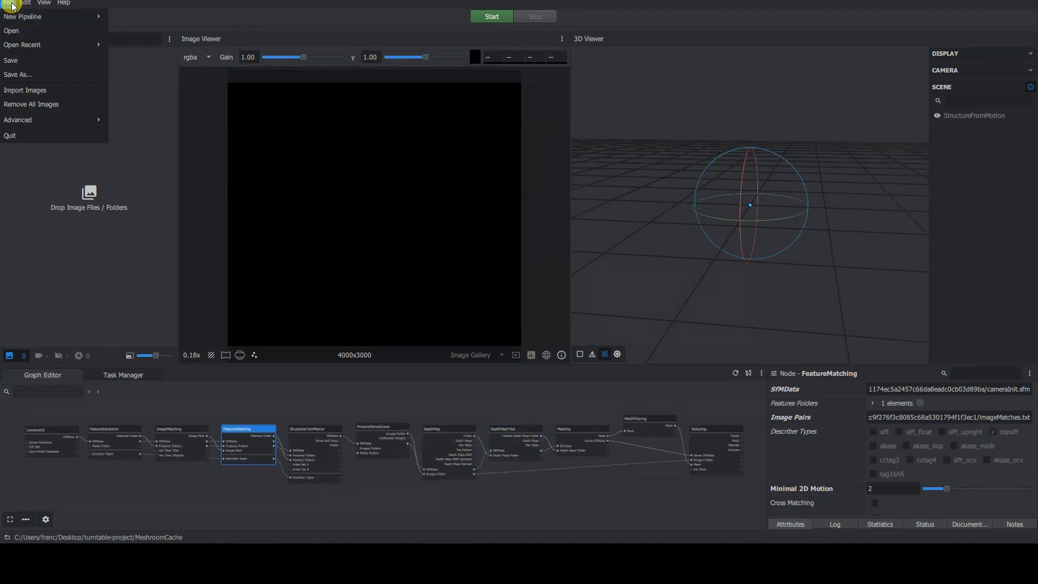
{"action": "left_click", "coordinate": [43, 61]}
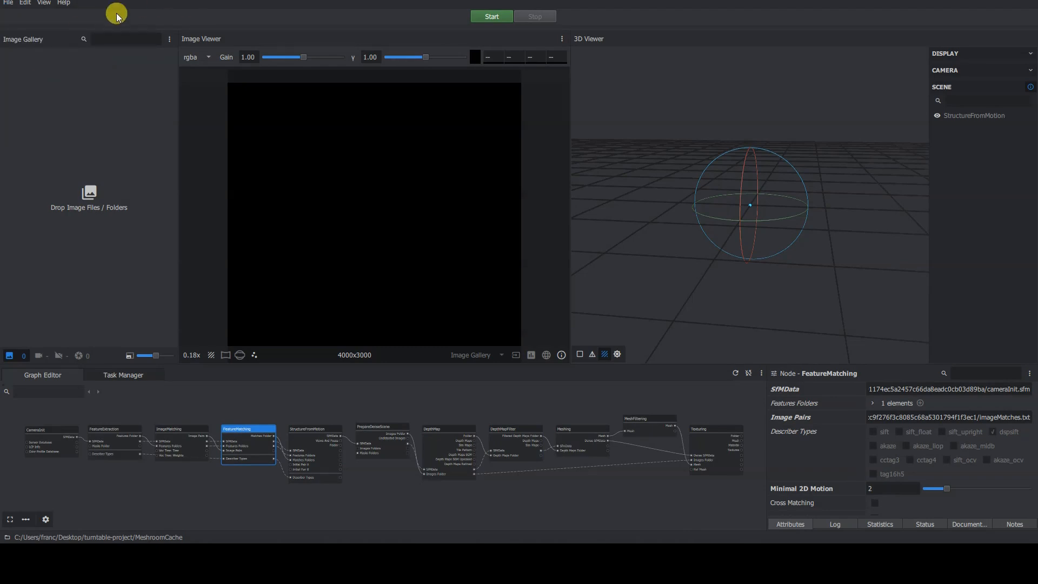
{"action": "left_click", "coordinate": [9, 4]}
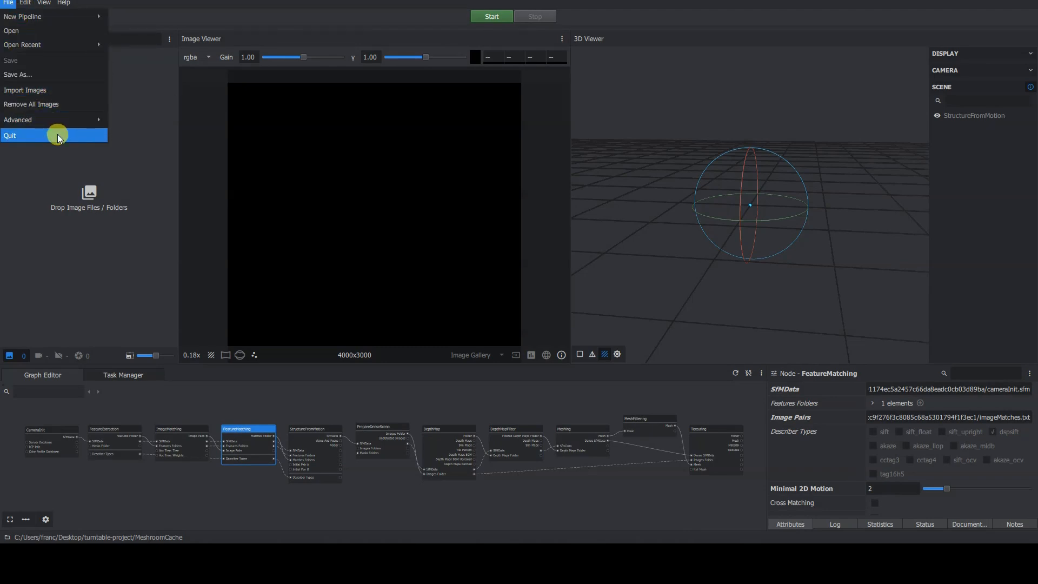